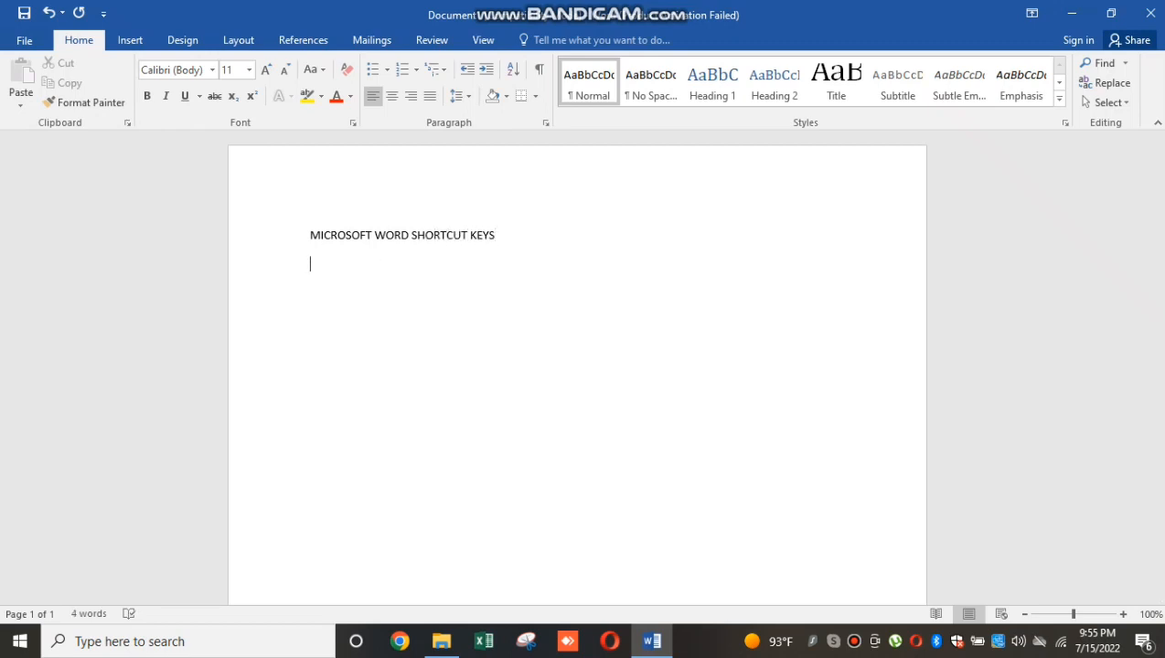
# Add the line "SHORTCUT DESCRIPTION" below the title, followed by the line "Ctrl+A"
pyautogui.write('SHORTCUT DESCRIPTION ')
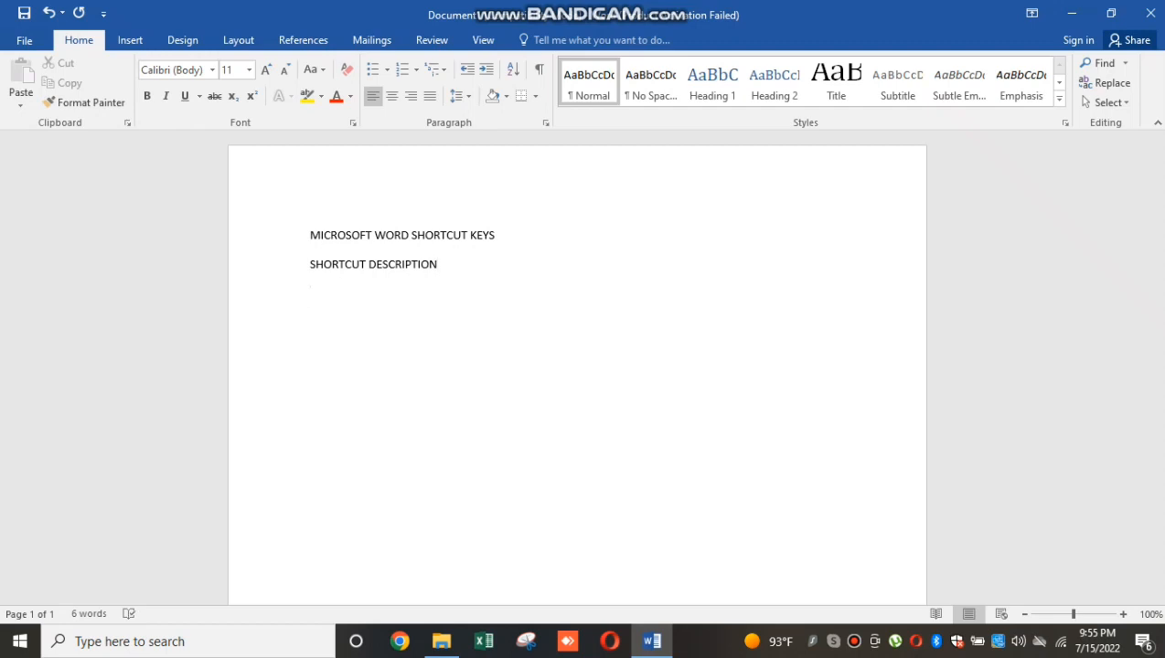
pyautogui.write('Ctrl=')
pyautogui.press('BackSpace')
pyautogui.press('BackSpace')
pyautogui.hotkey('ctrl', '=')
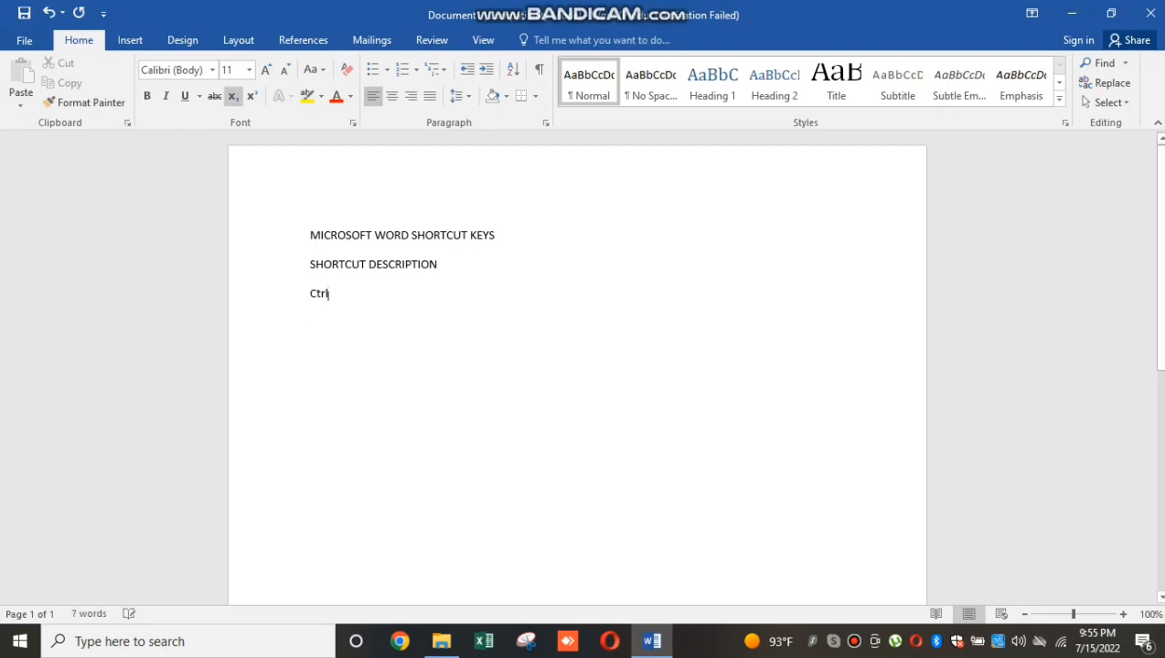
pyautogui.press('BackSpace')
pyautogui.press('BackSpace')
pyautogui.press('BackSpace')
pyautogui.press('BackSpace')
pyautogui.hotkey('ctrl', 'z')
pyautogui.write('+')
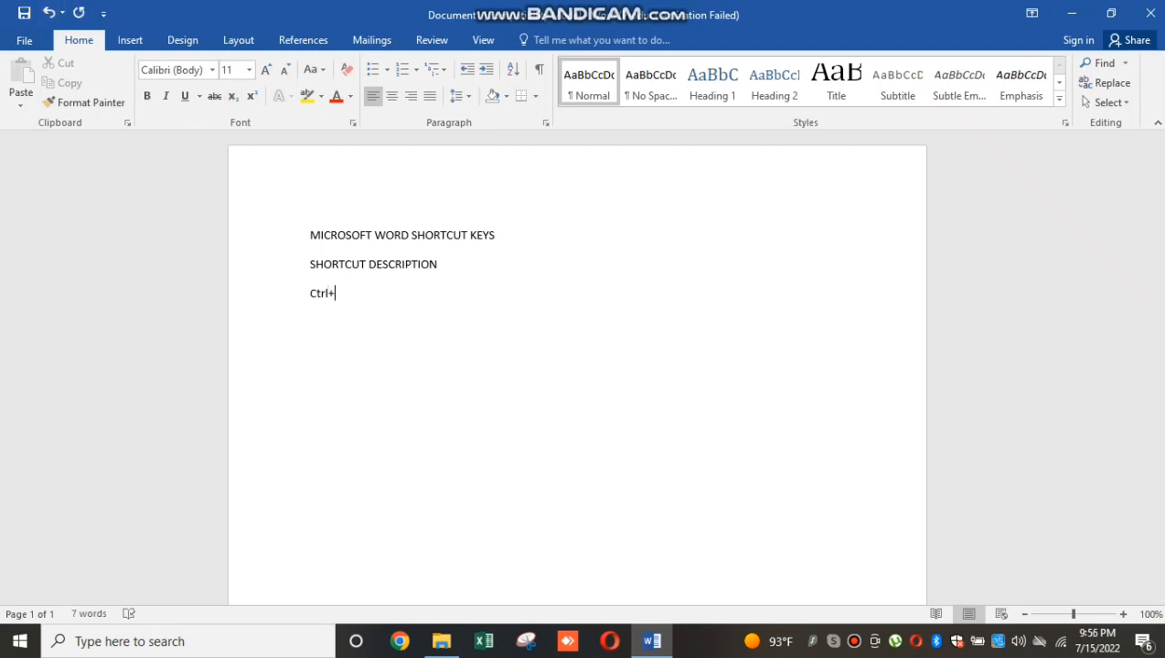
pyautogui.write('A')
pyautogui.press('Return')
# Describe the Ctrl+A shortcut on its own line as "Select all Contents of the page."
pyautogui.write('Select all Content')
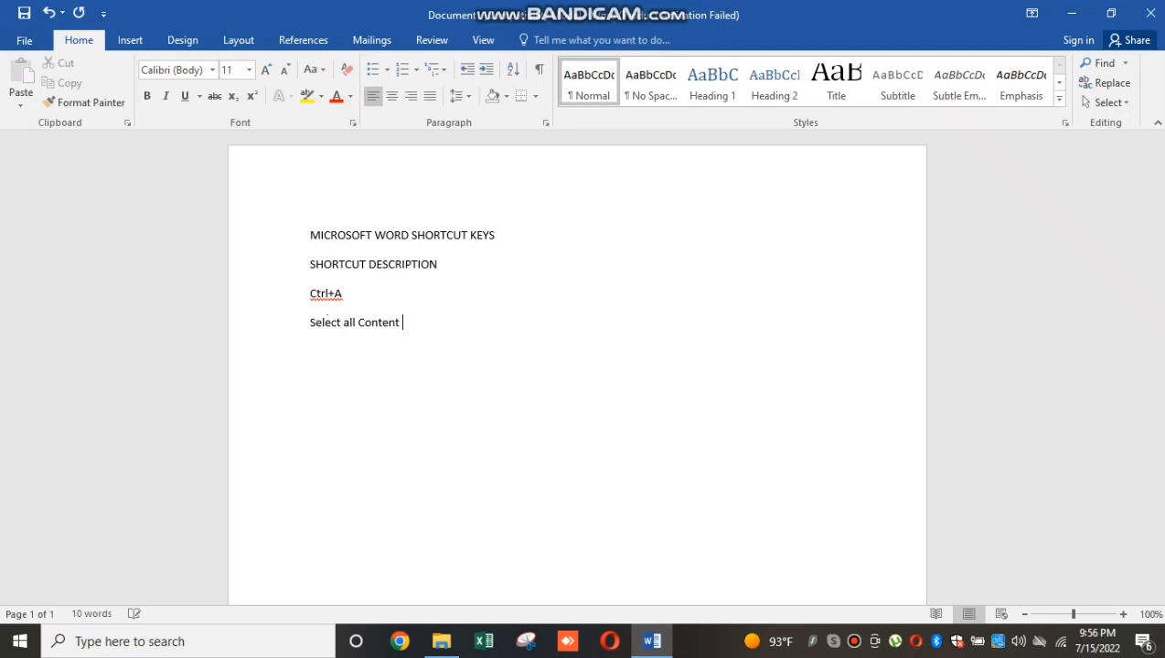
pyautogui.write('s of the page.')
pyautogui.press('Return')
# Add the entry "Ctrl+B" with the description "BOLD highlighted Selection." on the line below it
pyautogui.write('Ctrl+B')
pyautogui.press('Return')
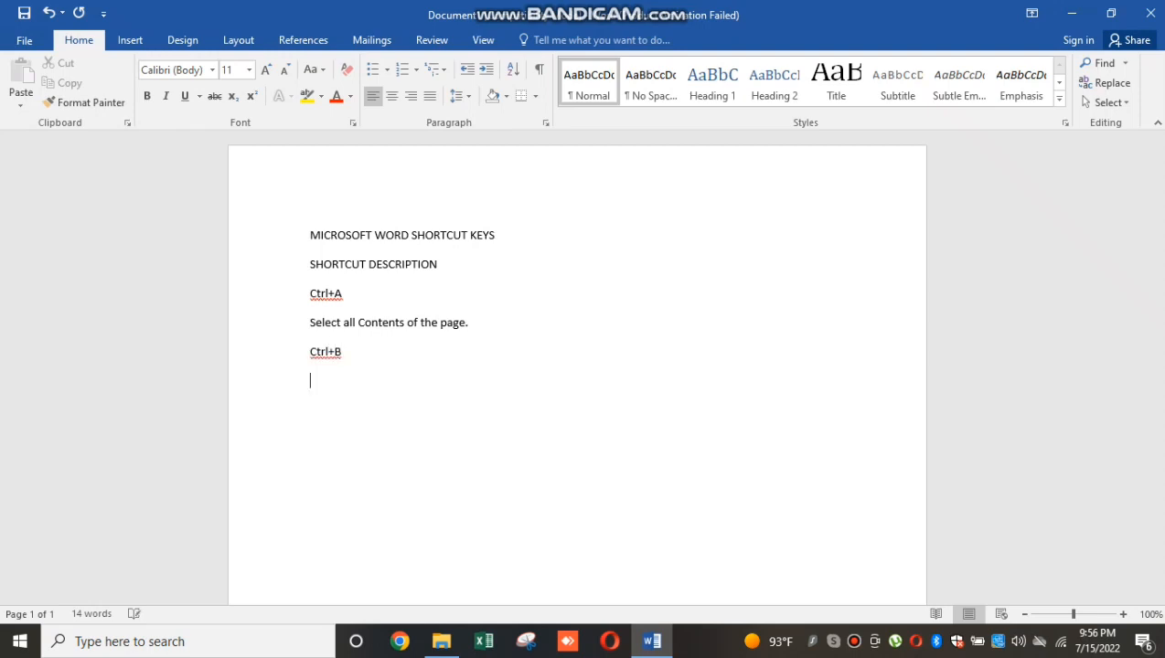
pyautogui.write('BOLD highlighted')
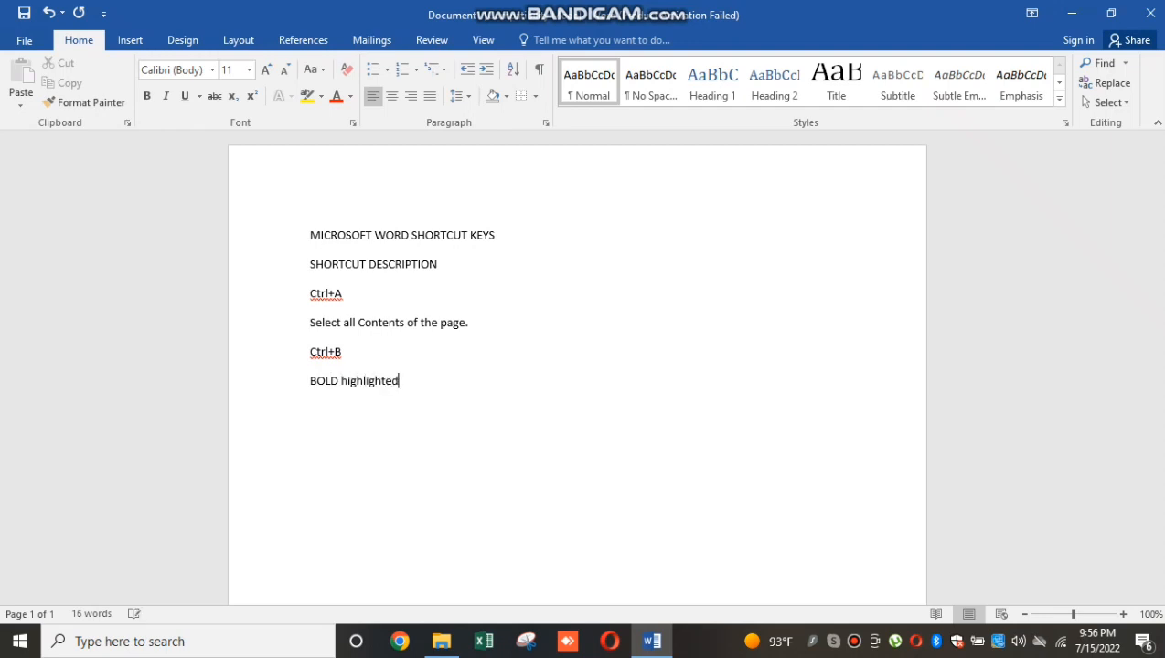
pyautogui.write(' Selection.')
pyautogui.press('Return')
# Add the entry "Ctrl+C" with the description "Copy Selected text." on the line below it
pyautogui.write('Ctrl+C')
pyautogui.press('Return')
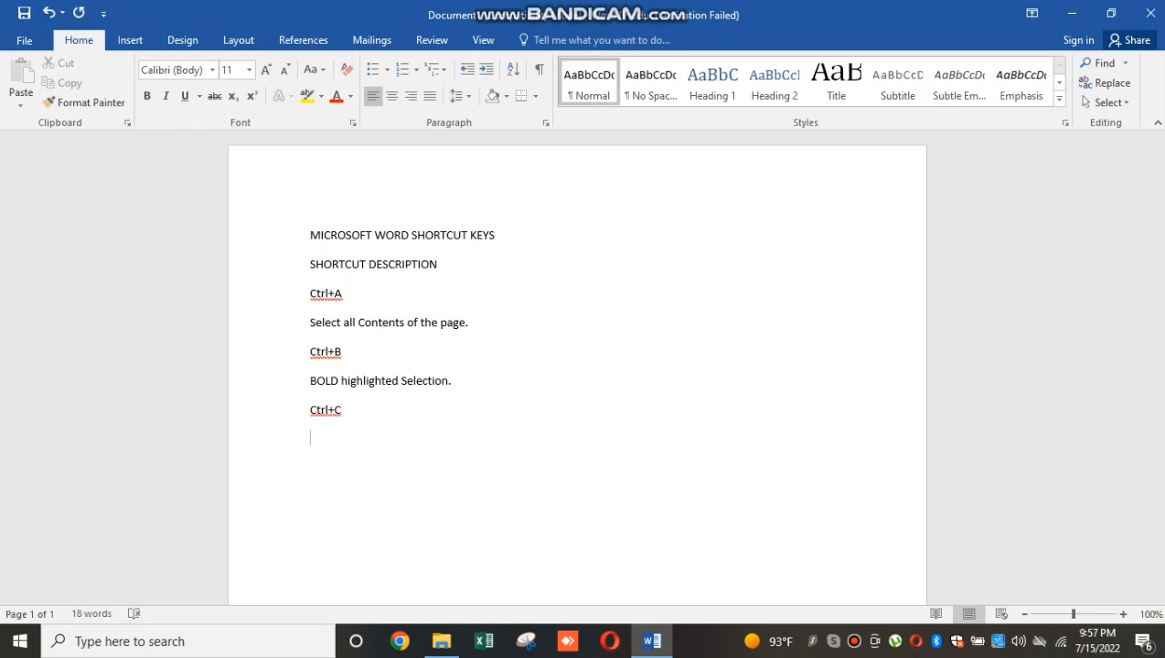
pyautogui.write('Copy Selected text.')
pyautogui.press('Return')
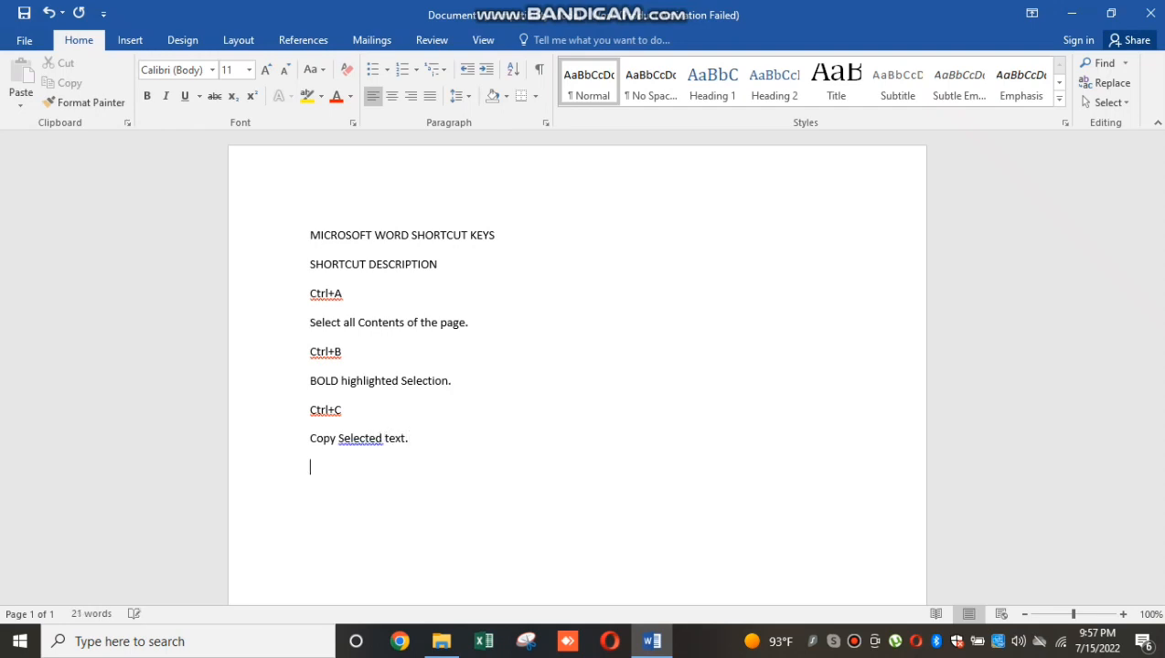
# Add the entry "Ctrl+D" with the description "Open the font preference window." on the line below it
pyautogui.write('Ctrl+D')
pyautogui.press('Return')
pyautogui.write('Open the font')
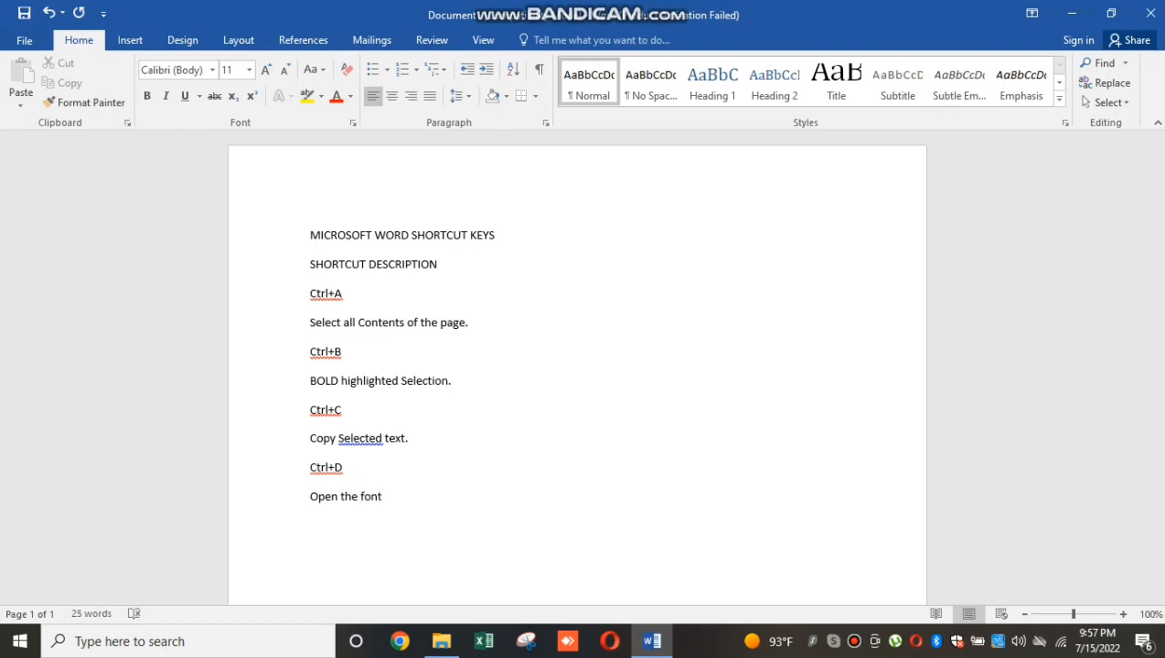
pyautogui.write(' preference window')
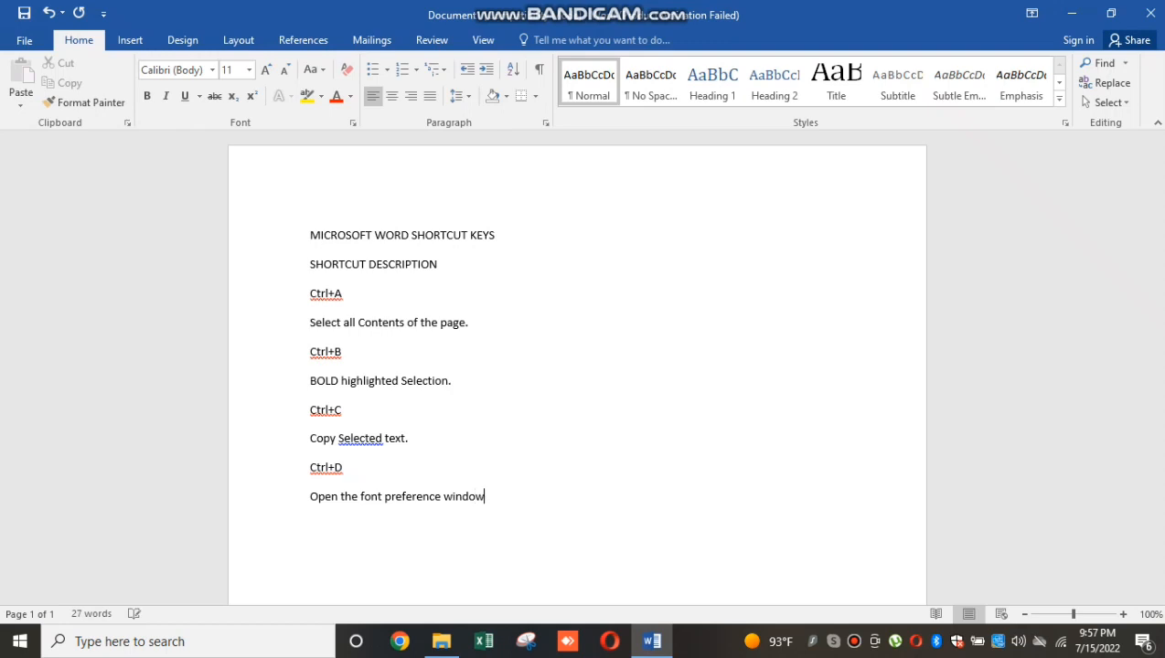
pyautogui.write('.')
pyautogui.press('Return')
# Add the entry "Ctrl+E" with "Aligns the line or selected text to the center of the screen." on the line below it
pyautogui.write('Ctrl+E')
pyautogui.press('Return')
pyautogui.write('Aligns')
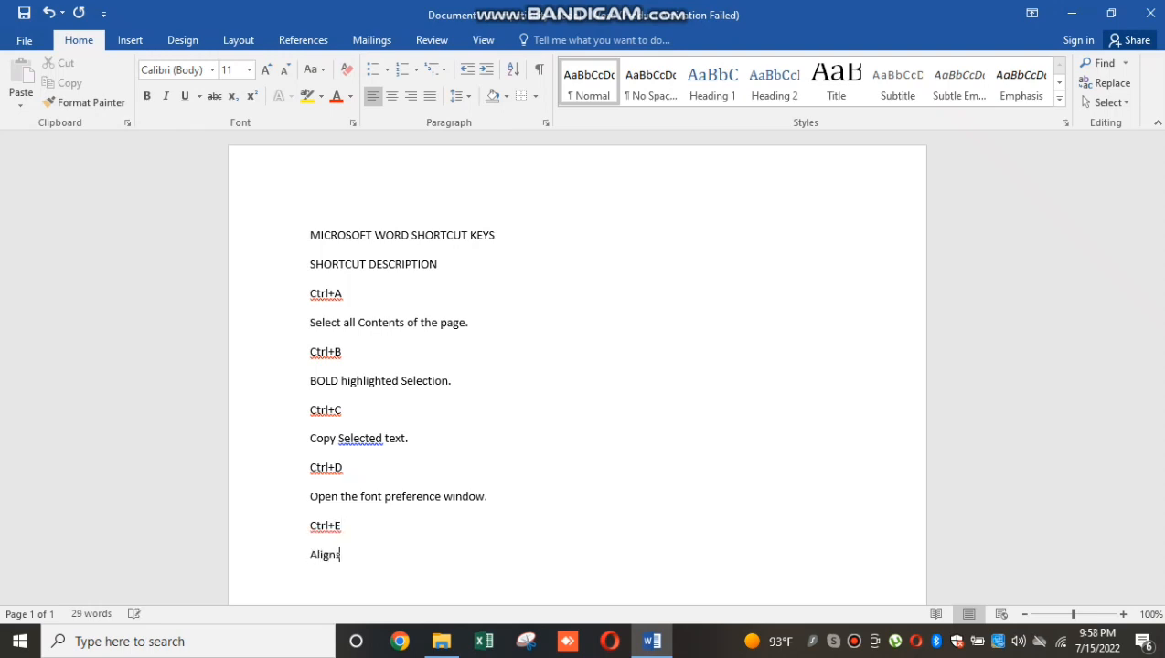
pyautogui.write(' the line or selected')
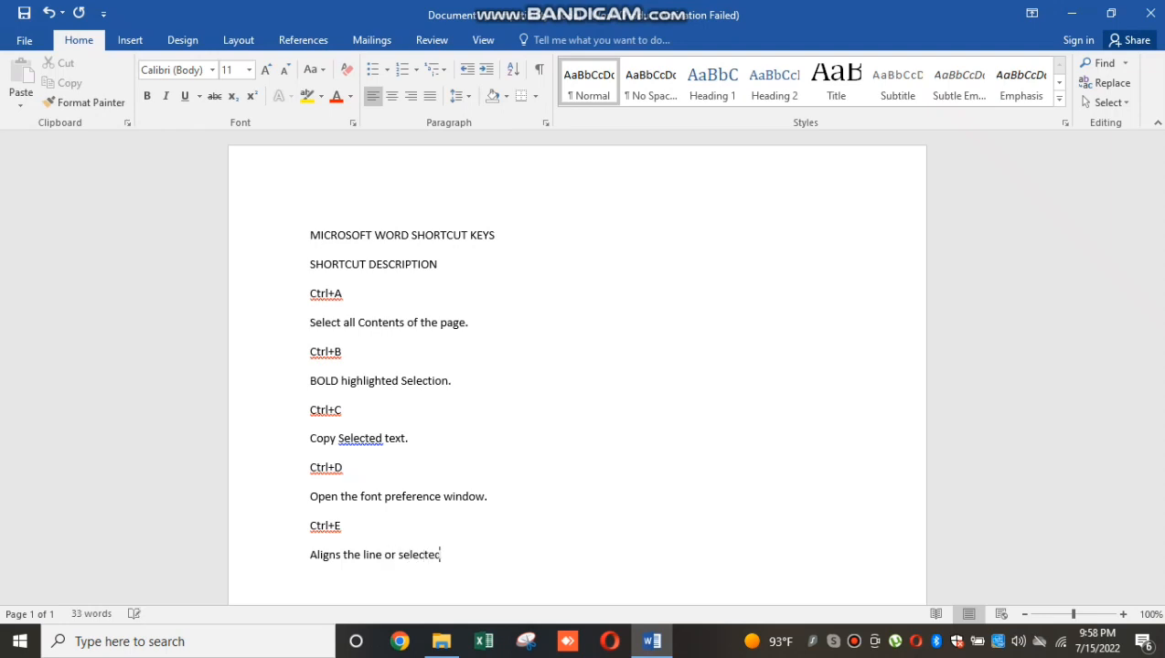
pyautogui.write(' text to the center ')
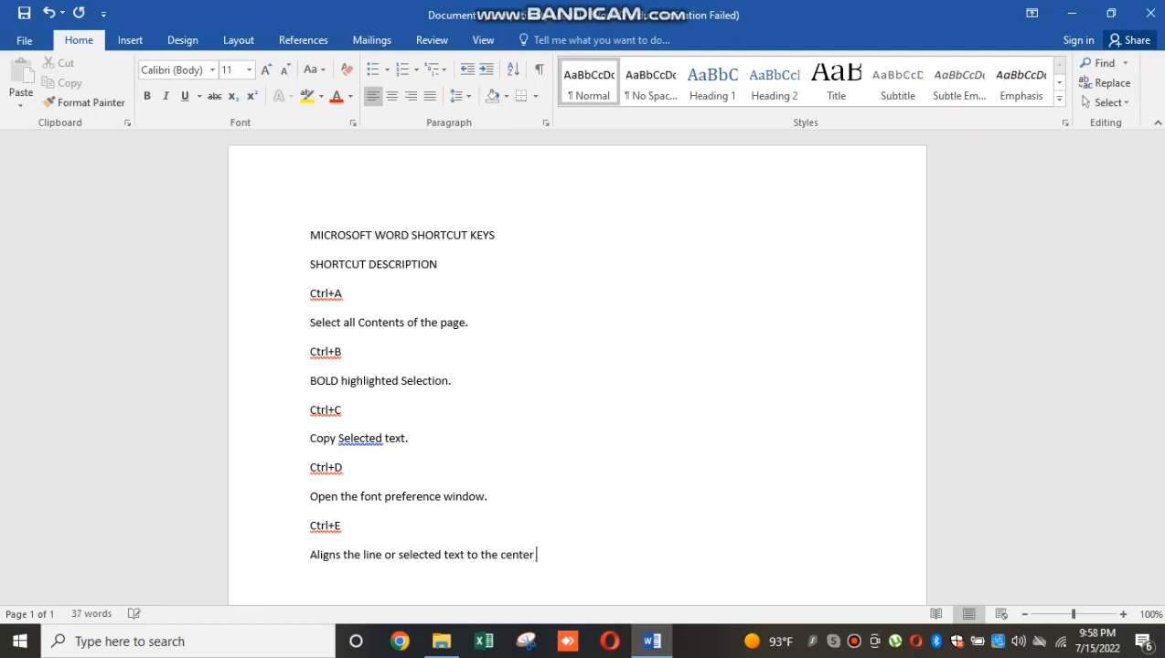
pyautogui.write('of the screen. ')
# Add the entry "Ctrl+F" with the description "Open find box." on the line below it
pyautogui.write('Ctr')
pyautogui.write('l')
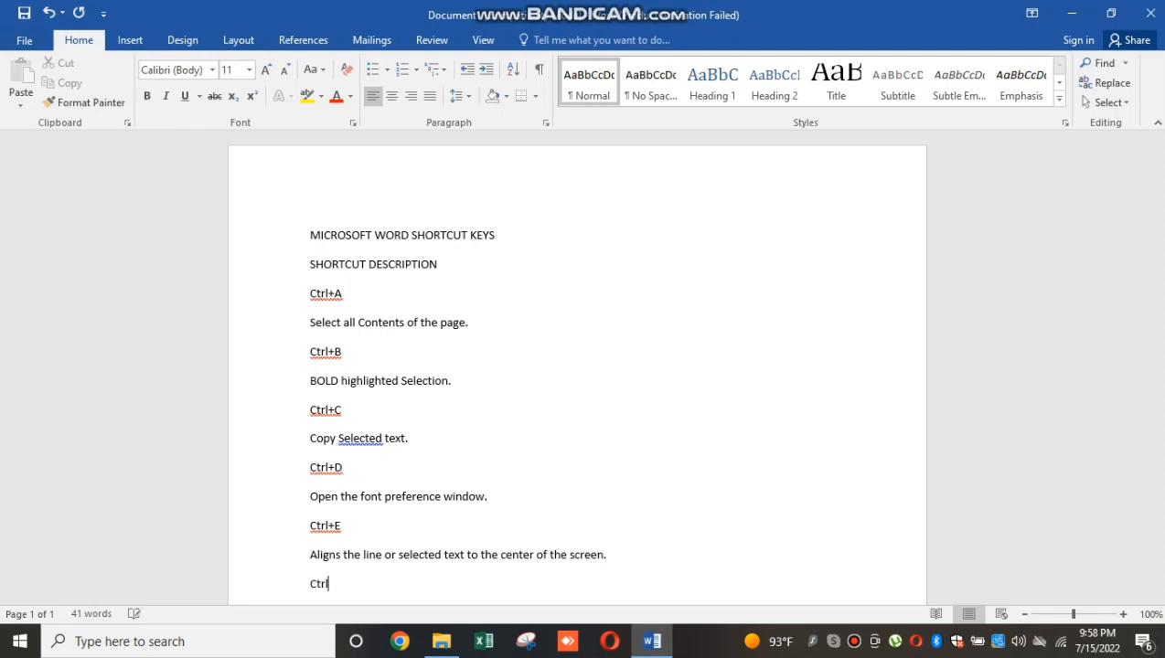
pyautogui.write('+F')
pyautogui.press('Return')
pyautogui.write('Open')
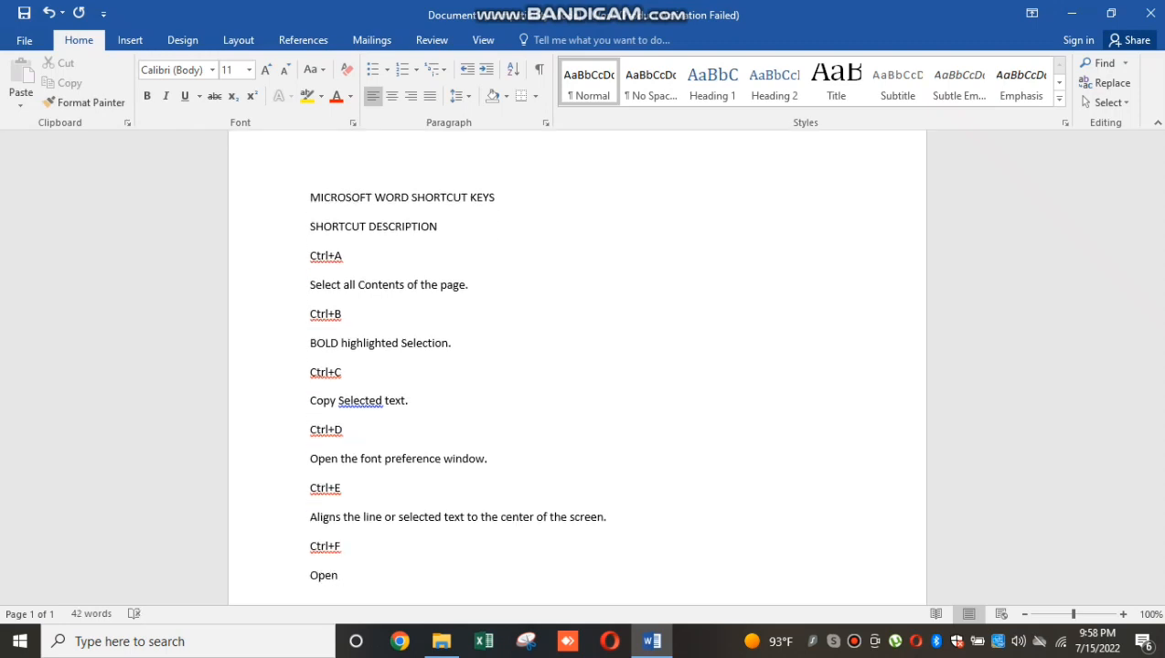
pyautogui.write(' find box.')
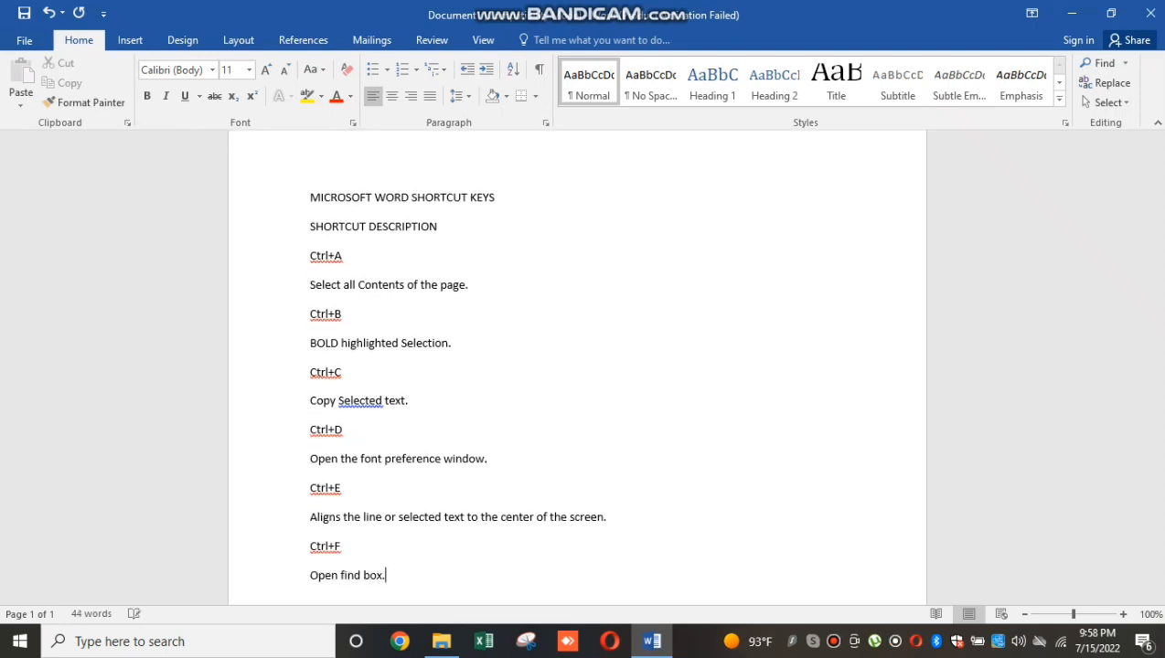
pyautogui.press('Return')
# Add the entry "Ctrl+I" with the description "Italic highlighted selection." on the line below it
pyautogui.write('Ctrl')
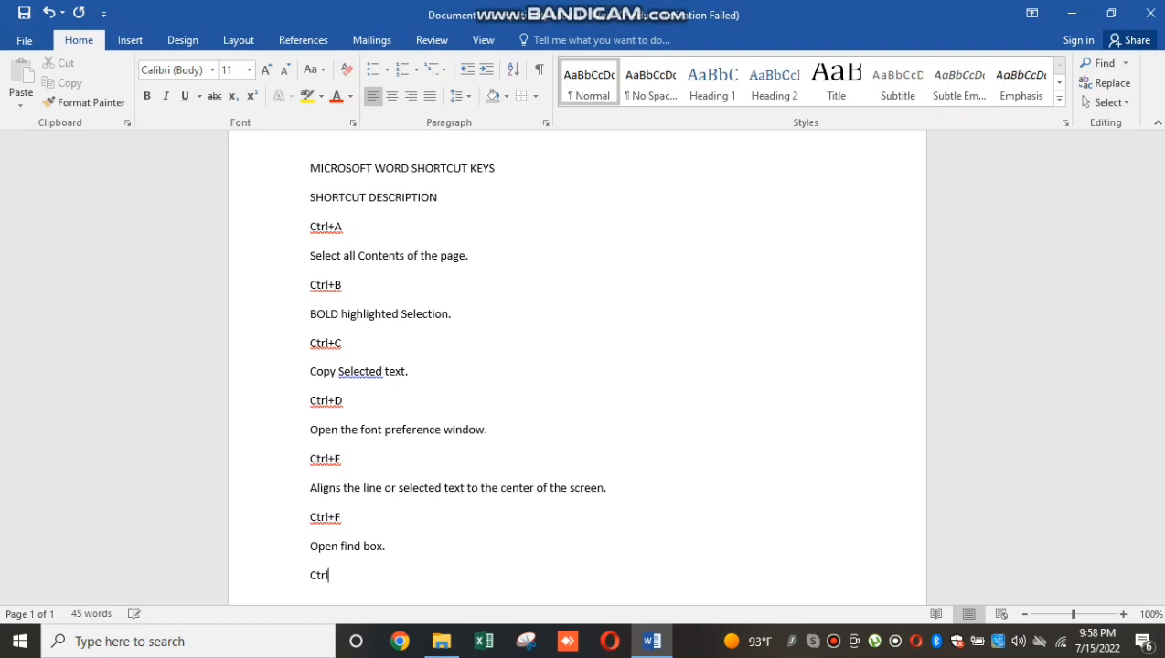
pyautogui.write('+I')
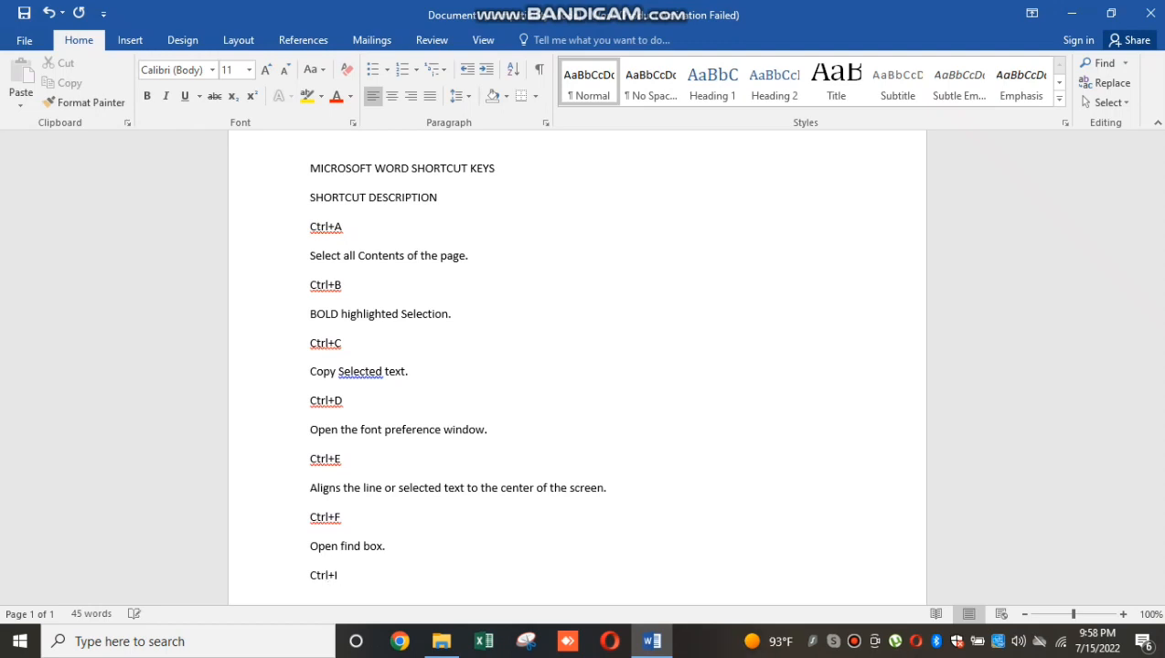
pyautogui.press('Return')
pyautogui.write('Italic ')
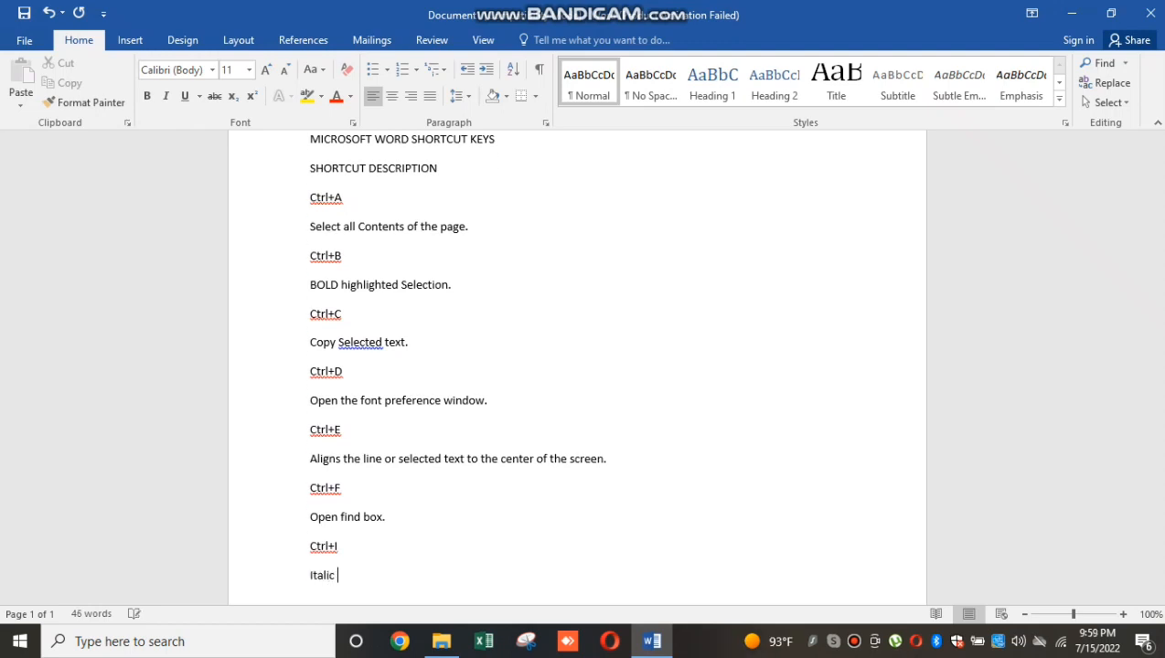
pyautogui.write('highlighted selectio')
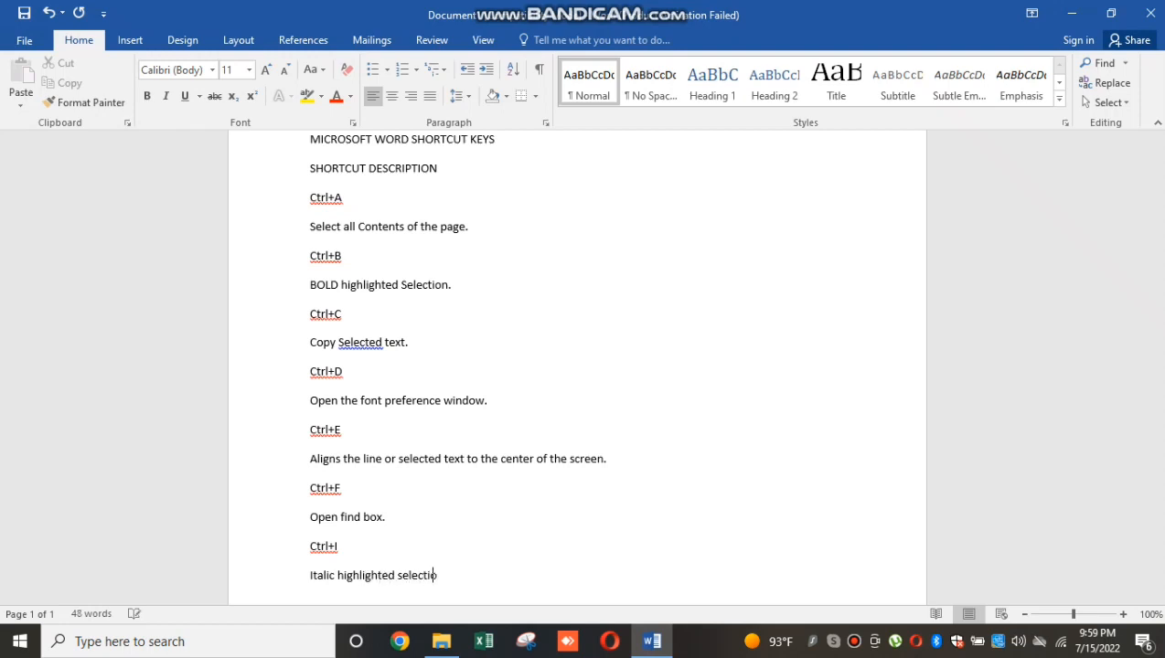
pyautogui.write('n.')
pyautogui.press('Return')
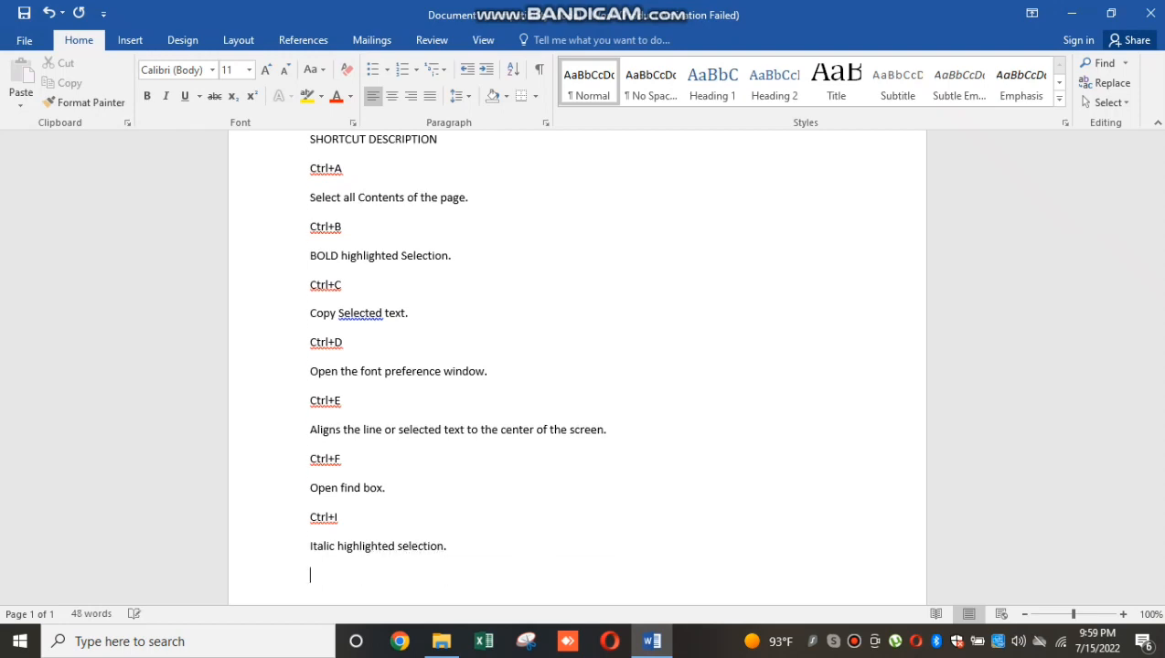
# Add the entry "Ctrl+J" with "Aligns the selected text or line to justify the screen." on the line below it
pyautogui.write('Ctrl+J')
pyautogui.press('Return')
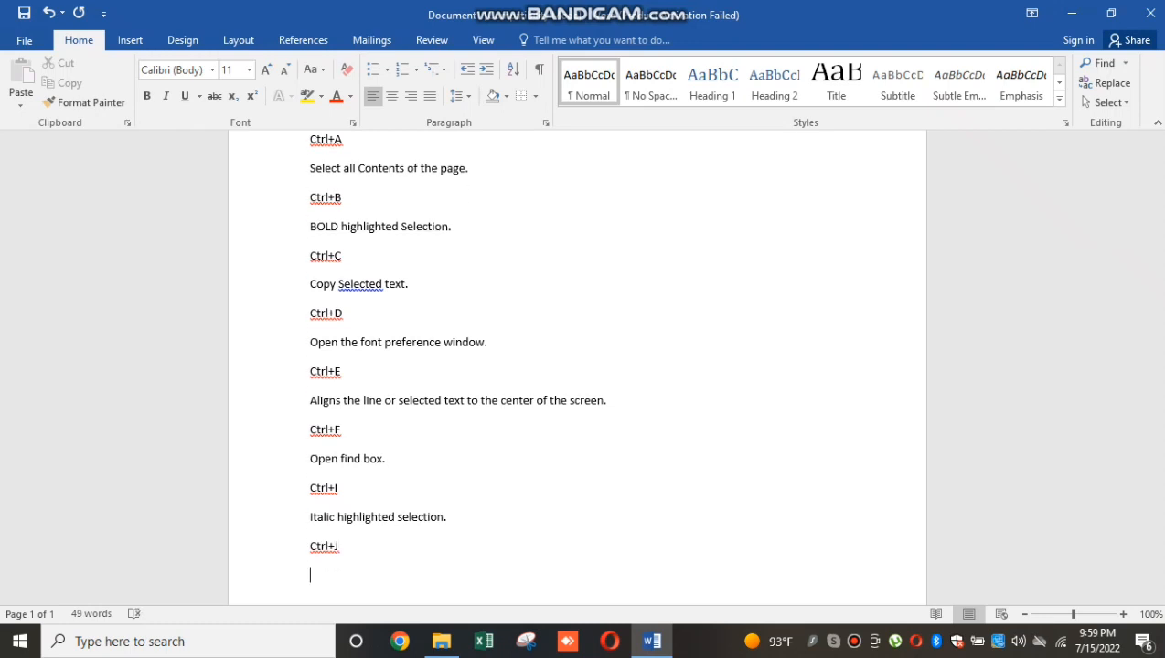
pyautogui.write('Aligns the selected tex')
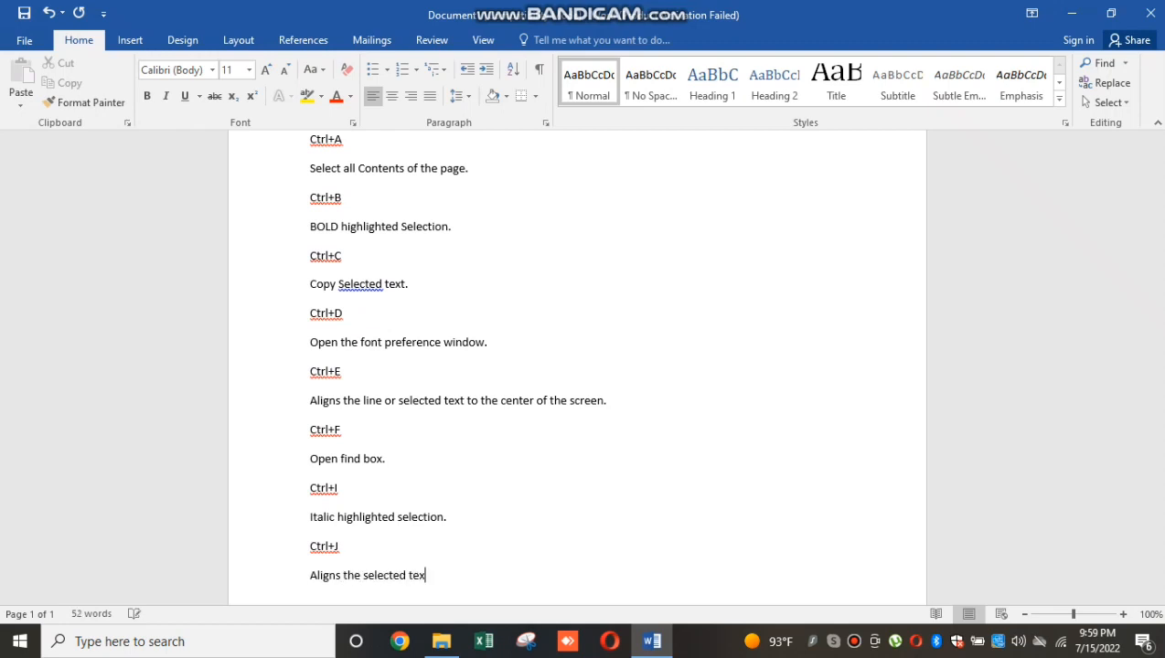
pyautogui.write('t or line to justify the screen')
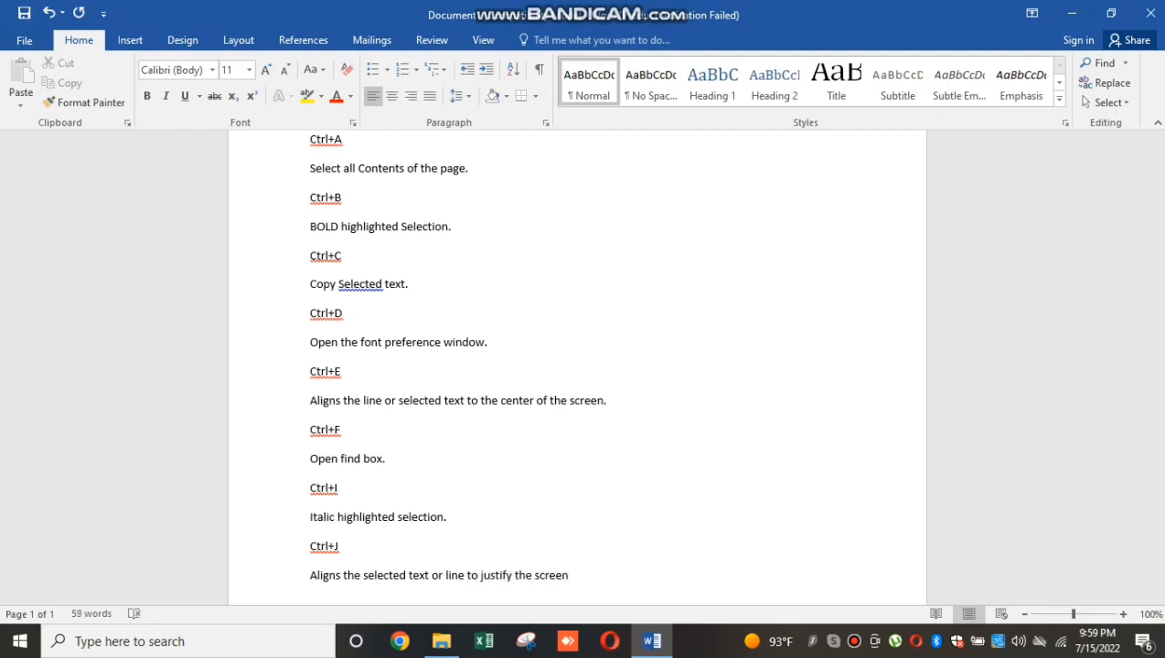
pyautogui.write('.')
pyautogui.press('Return')
# Add the entry "Ctrl+K" with the description "Insert a hyperlink." on the line below it
pyautogui.write('Ctr')
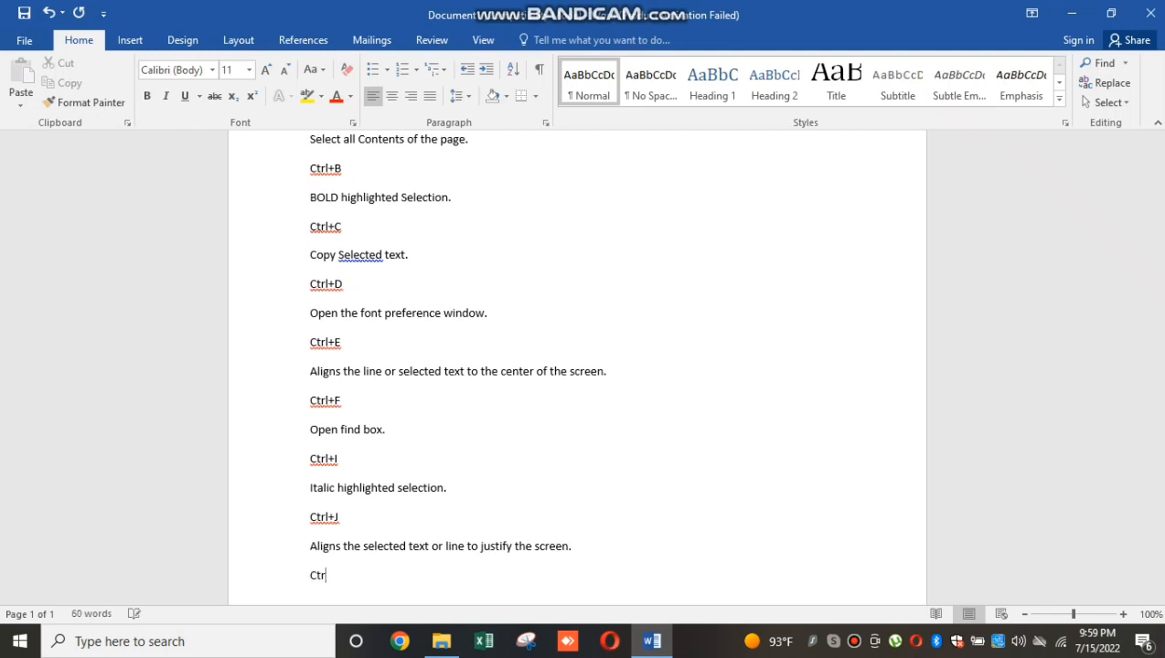
pyautogui.write('l+k')
pyautogui.write('K')
pyautogui.press('Return')
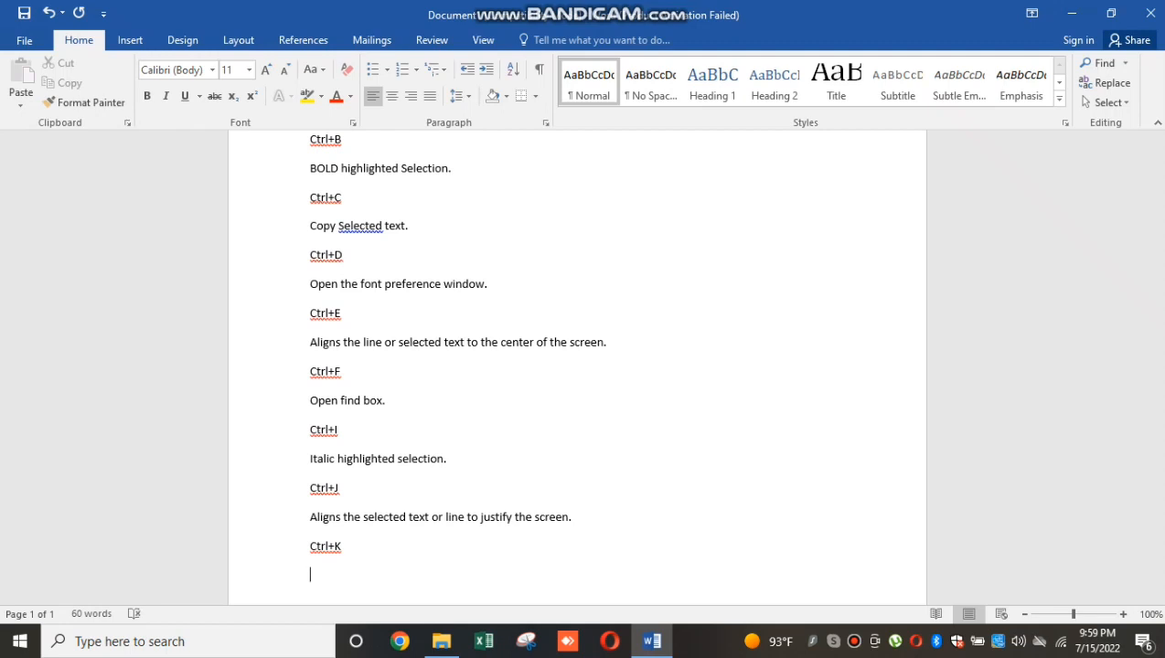
pyautogui.write('Insert a hy')
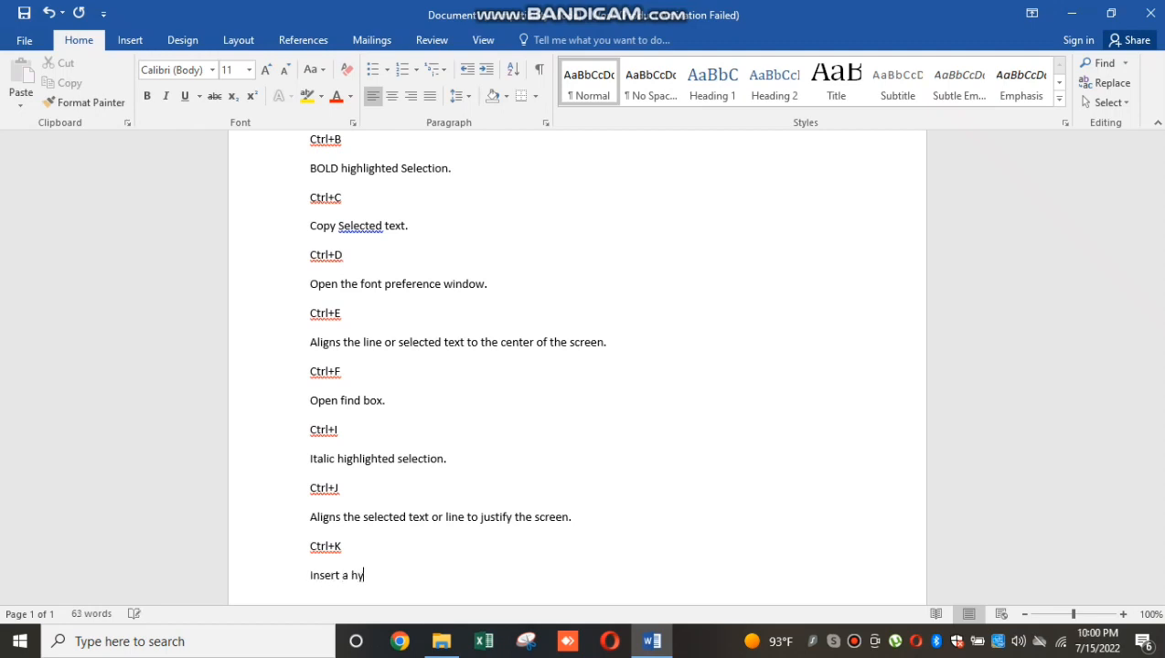
pyautogui.write('perlink.')
pyautogui.press('Return')
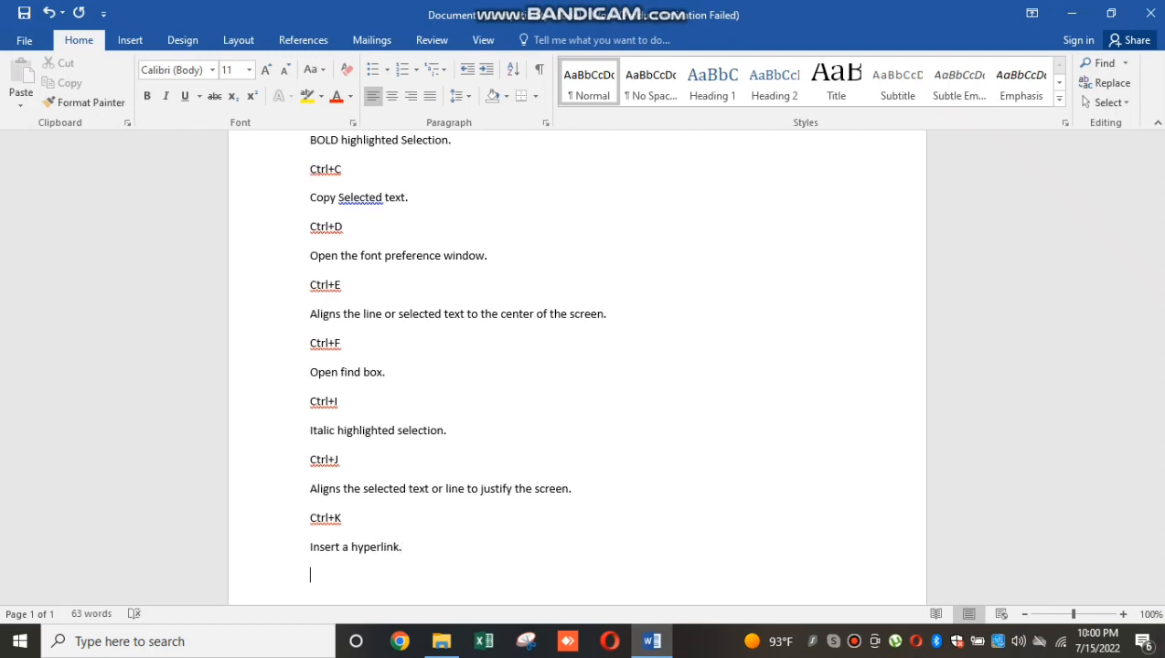
# Add the entry "Ctrl+L" with "Aligns the line or selected text to the left of the screen." on the line below it
pyautogui.write('Ctrl+L')
pyautogui.press('Return')
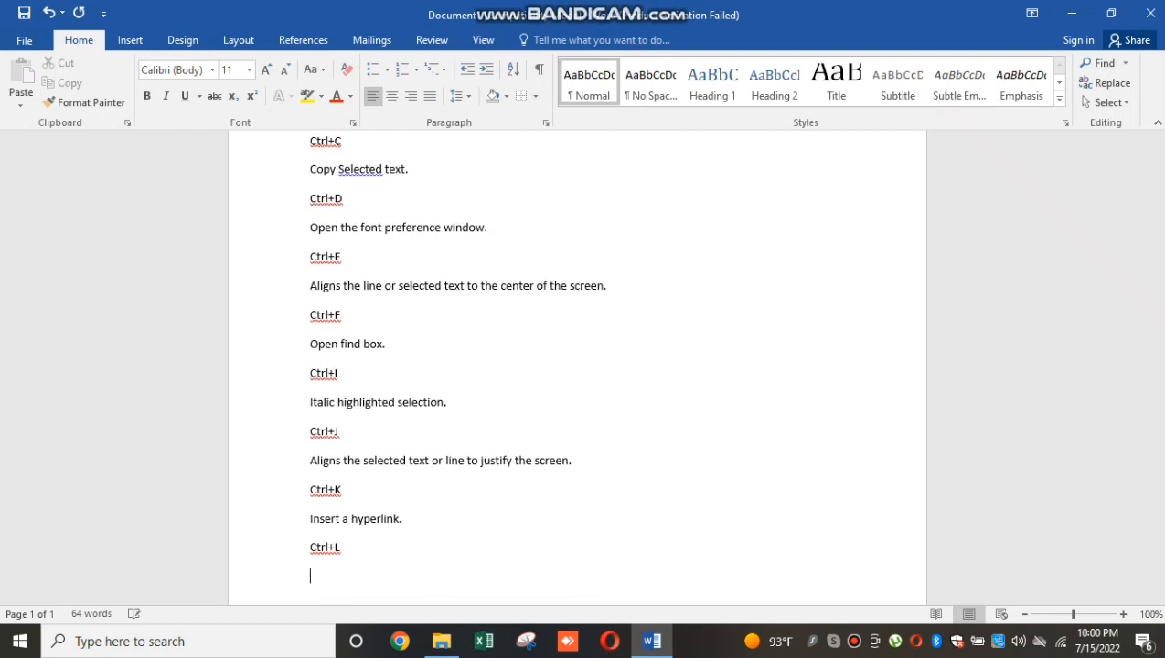
pyautogui.write('Aligns the ')
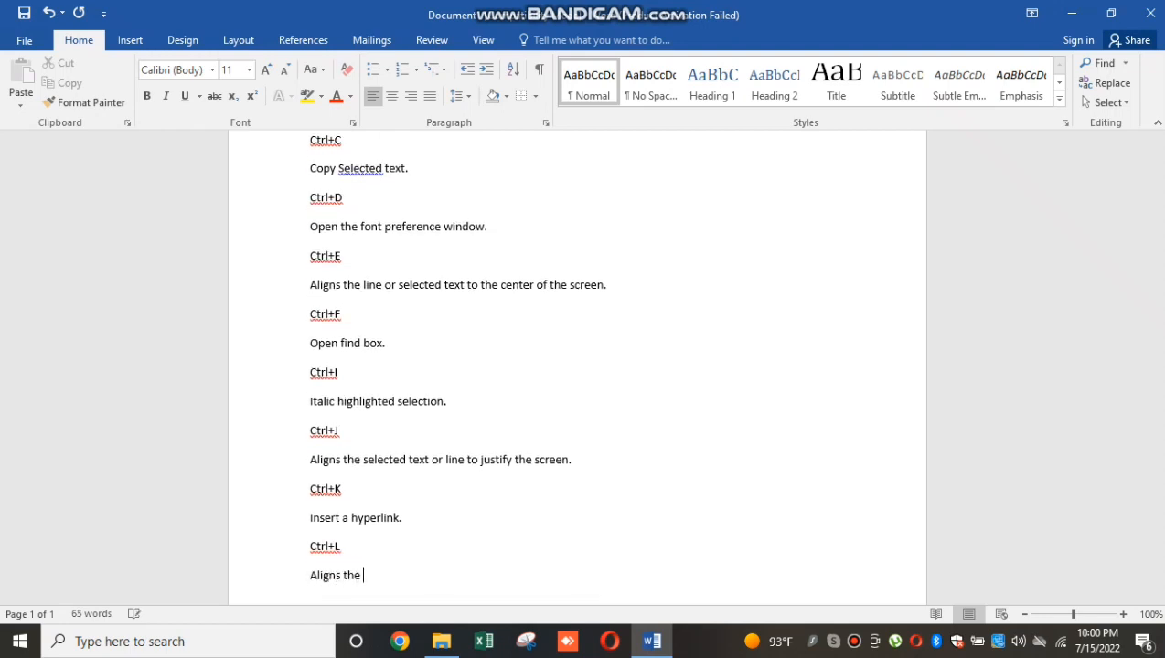
pyautogui.write('line or selected tex')
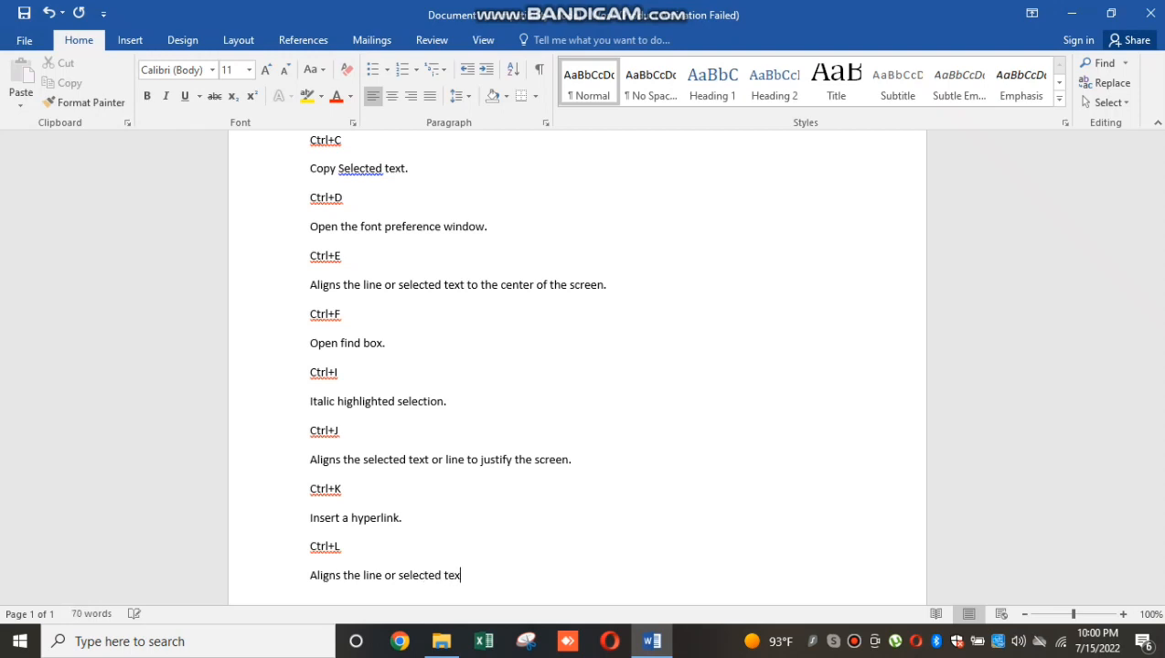
pyautogui.write('t to the left of the screen.')
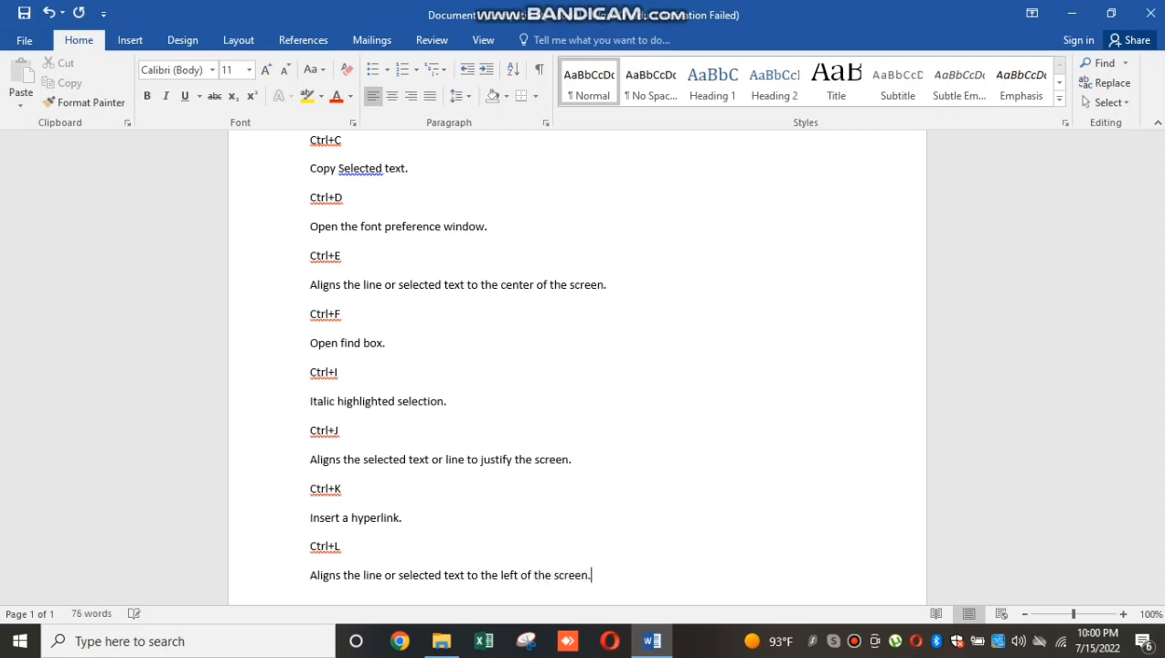
# Make the shortcut label "Ctrl+L" bold
pyautogui.rightClick(328, 546)
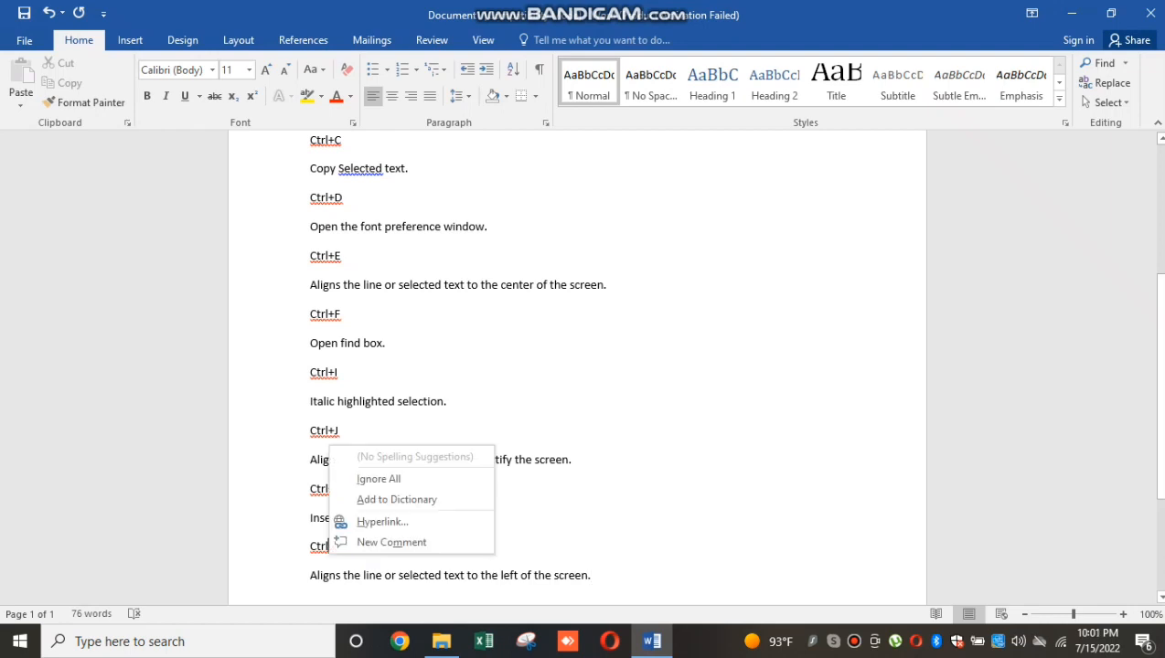
pyautogui.press('Escape')
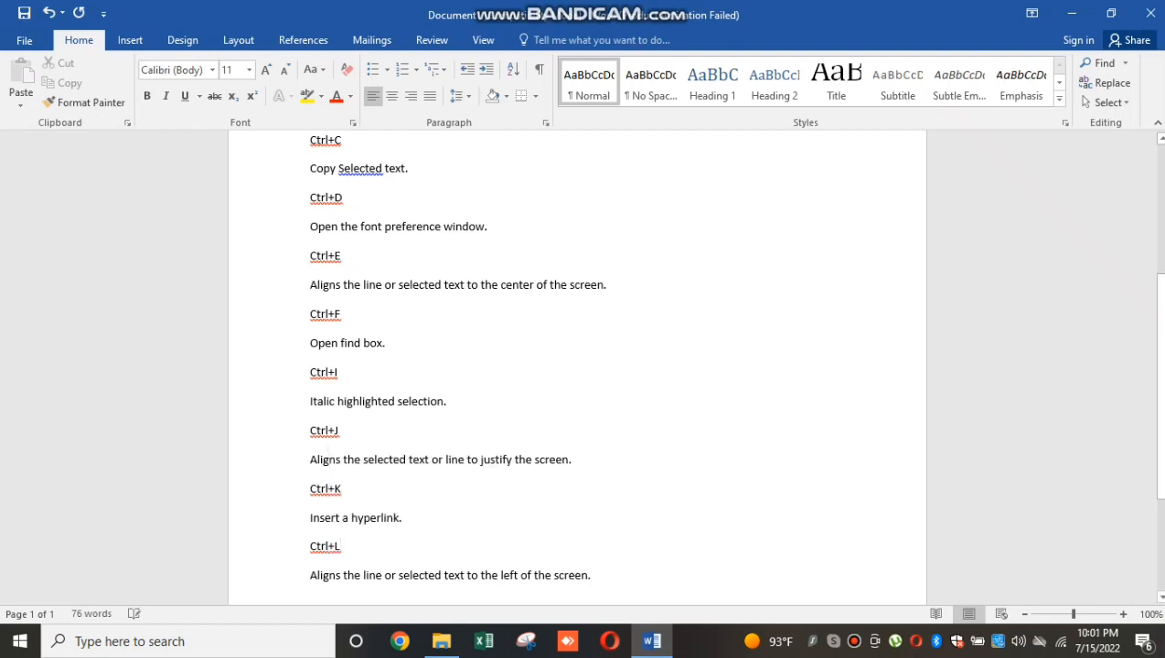
pyautogui.doubleClick(328, 546)
pyautogui.click(318, 518)
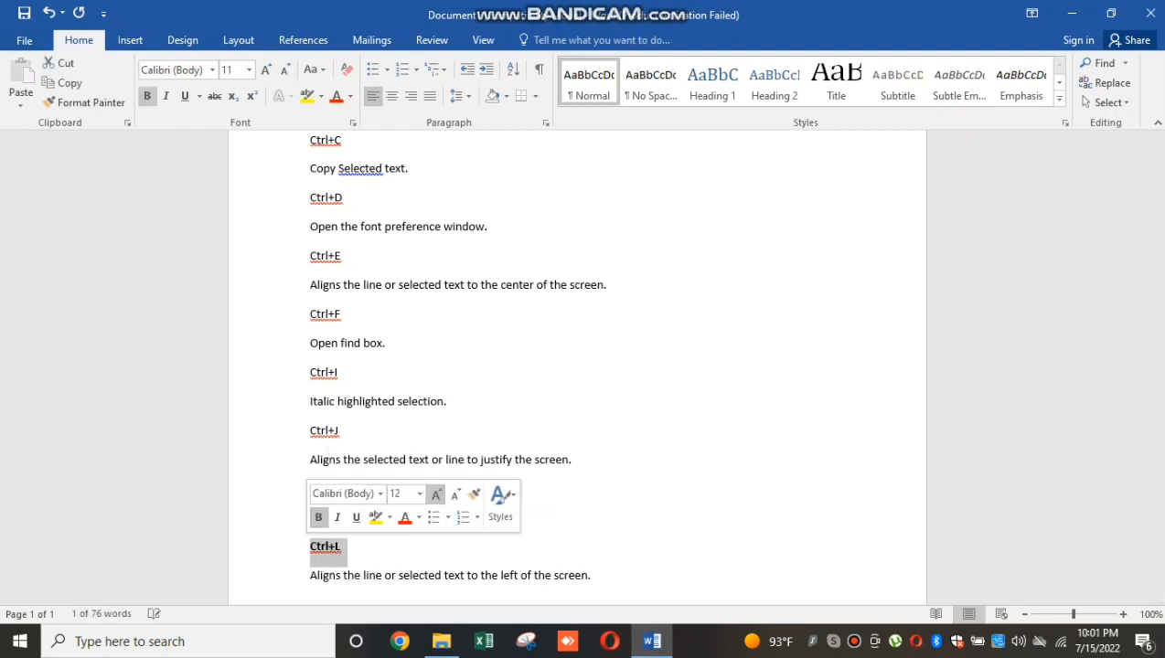
# Enlarge the shortcut label "Ctrl+L" to font size 16
pyautogui.click(436, 493)
pyautogui.click(436, 494)
pyautogui.click(436, 494)
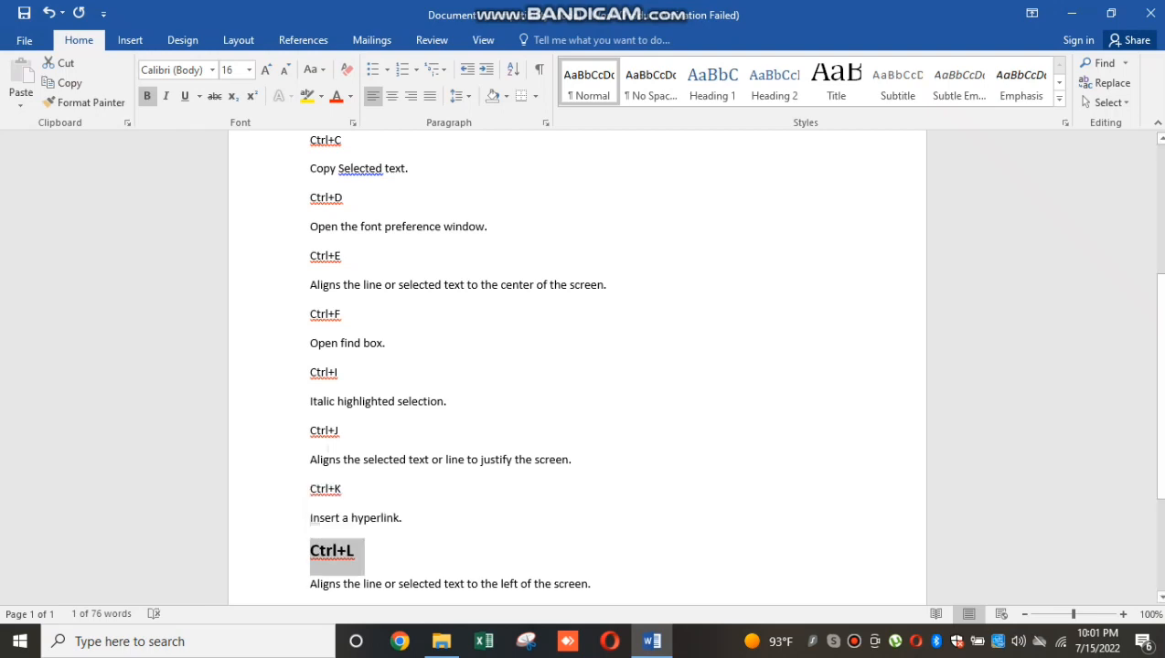
# Make the shortcut label "Ctrl+K" bold and enlarge it to font size 16
pyautogui.doubleClick(327, 489)
pyautogui.click(313, 462)
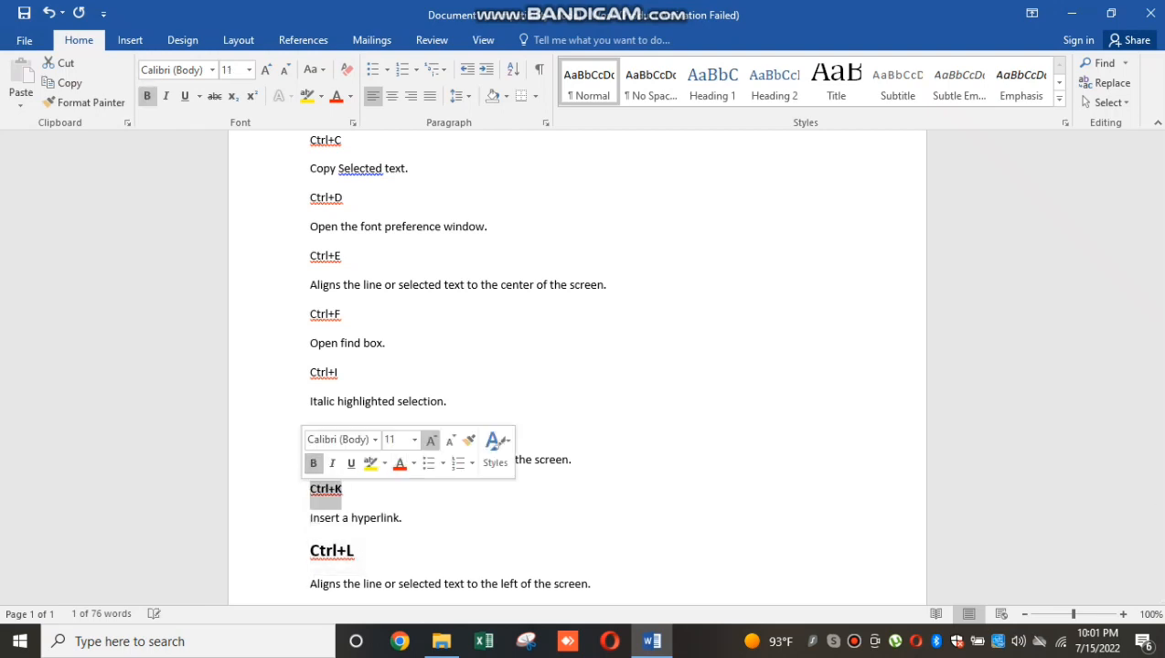
pyautogui.click(431, 439)
pyautogui.click(430, 439)
pyautogui.click(430, 440)
pyautogui.click(447, 401)
# Make the shortcut label "Ctrl+J" bold and enlarge it to font size 16
pyautogui.doubleClick(324, 430)
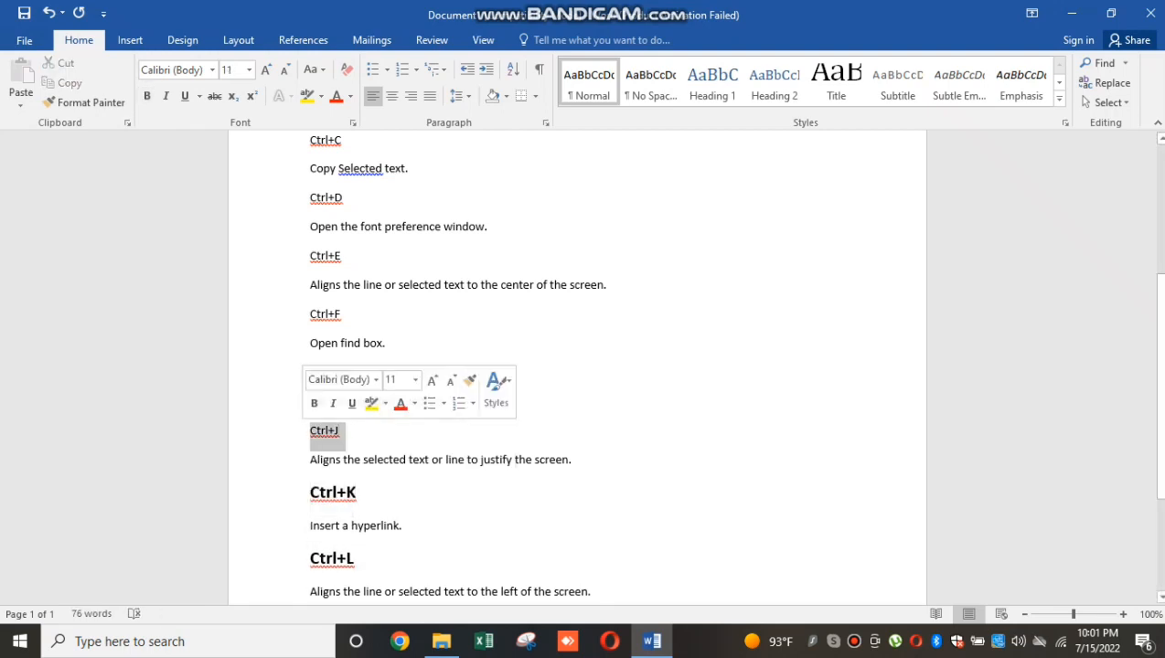
pyautogui.click(314, 403)
pyautogui.click(432, 379)
pyautogui.click(432, 380)
pyautogui.click(433, 380)
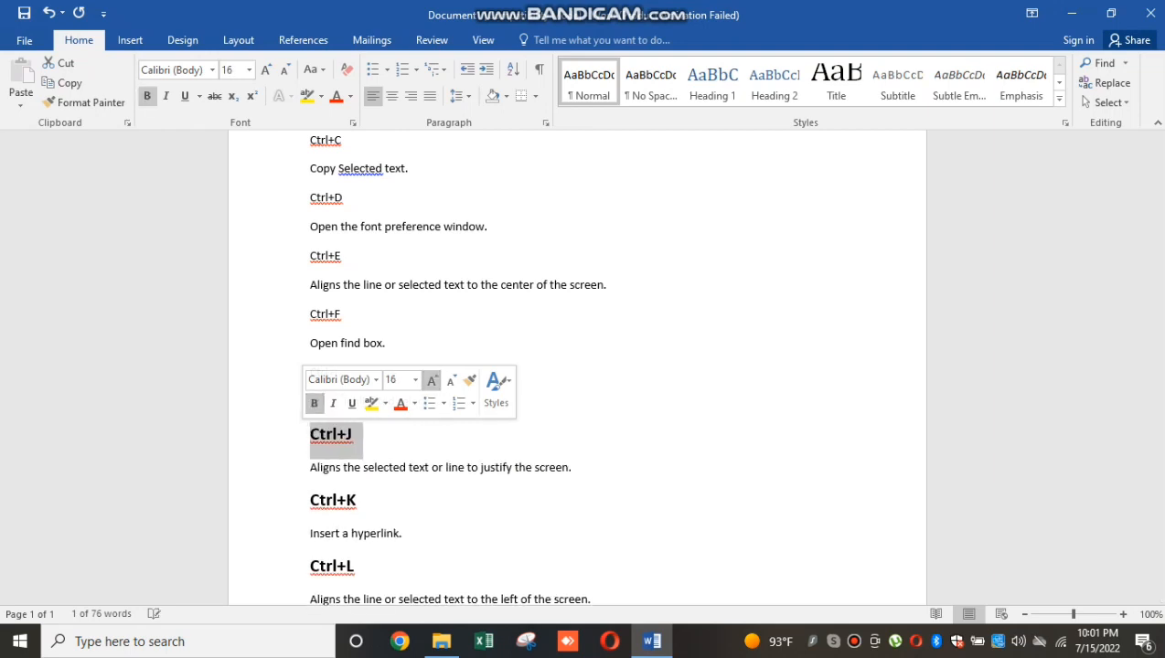
pyautogui.click(386, 343)
# Make the shortcut label "Ctrl+I" bold and enlarge it to font size 16
pyautogui.doubleClick(323, 372)
pyautogui.click(293, 336)
pyautogui.click(411, 313)
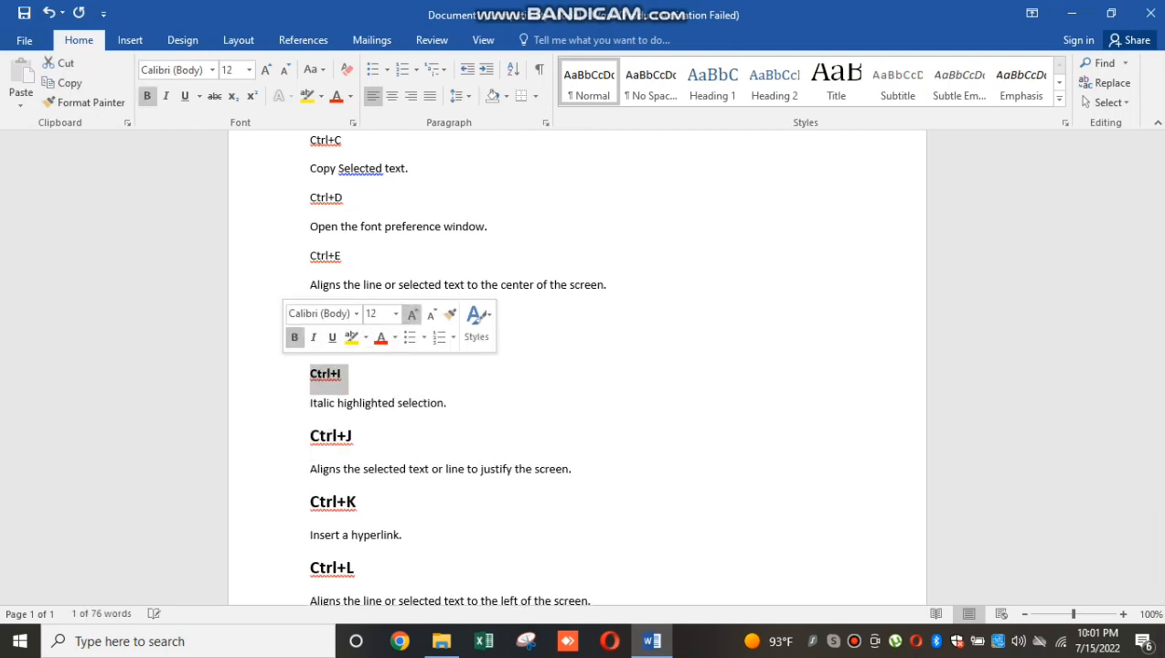
pyautogui.click(411, 313)
pyautogui.click(411, 314)
pyautogui.click(354, 375)
# Make the shortcut label "Ctrl+F" bold and enlarge it to font size 16
pyautogui.moveTo(344, 314); pyautogui.dragTo(301, 314)
pyautogui.click(343, 313)
pyautogui.click(314, 285)
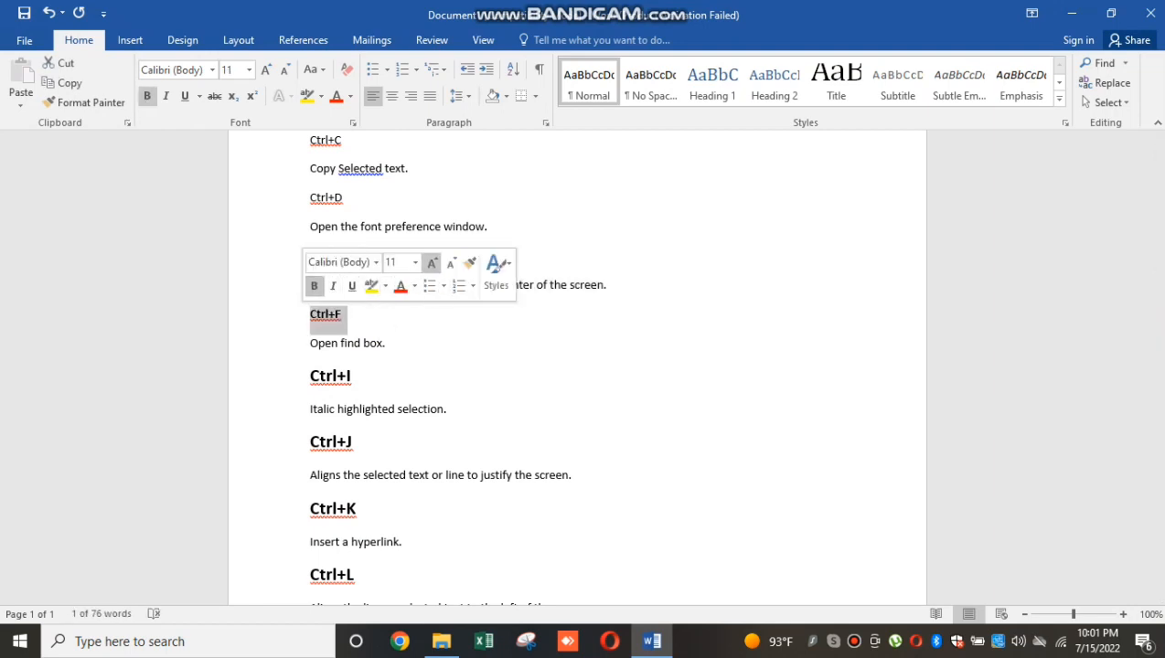
pyautogui.click(432, 262)
pyautogui.click(432, 263)
pyautogui.click(433, 262)
# Make the shortcut label "Ctrl+E" bold and enlarge it to font size 16
pyautogui.click(344, 256)
pyautogui.moveTo(343, 256); pyautogui.dragTo(295, 253)
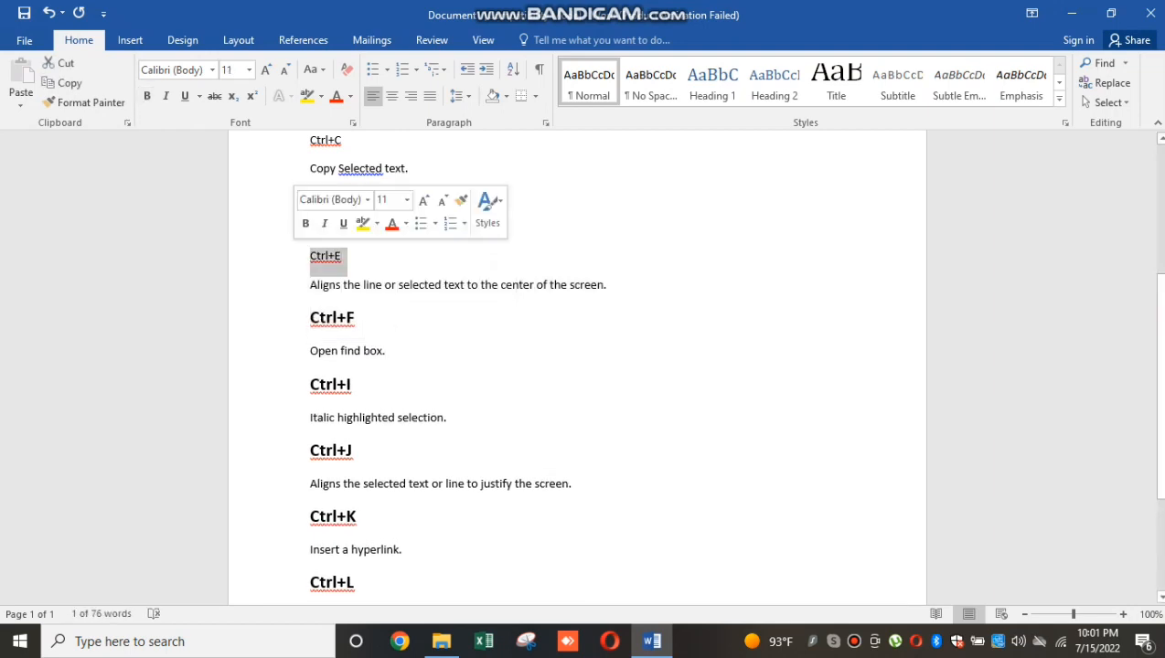
pyautogui.click(305, 223)
pyautogui.click(423, 199)
pyautogui.click(424, 199)
pyautogui.click(423, 199)
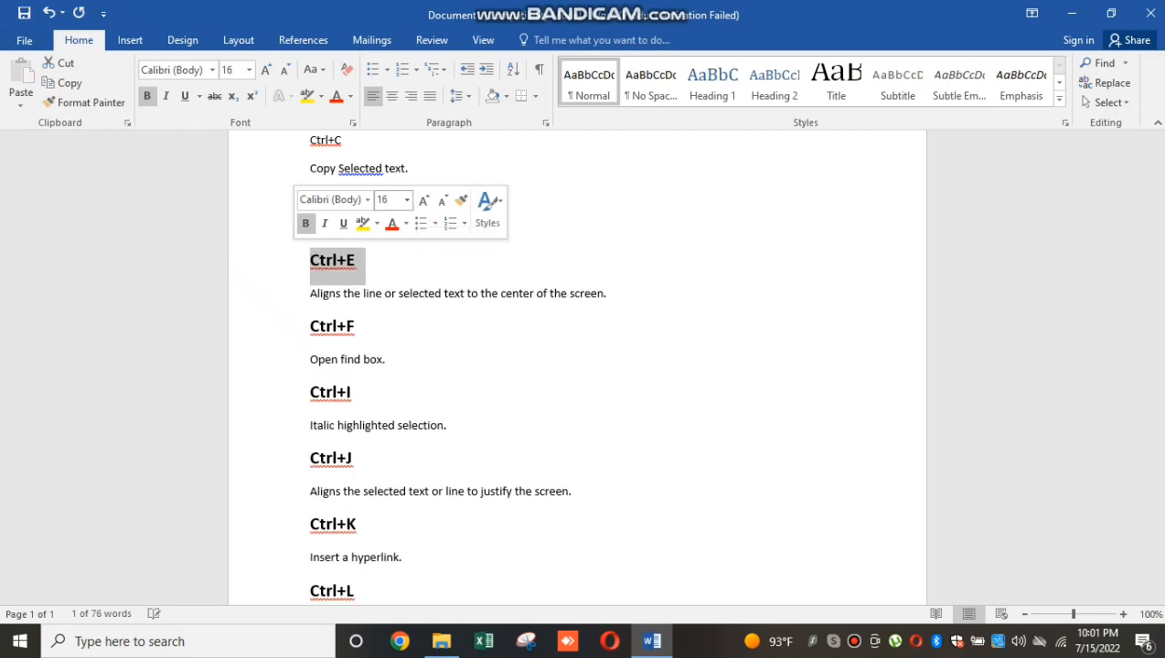
pyautogui.click(358, 261)
# Make the shortcut label "Ctrl+D" bold and enlarge it to font size 16
pyautogui.moveTo(347, 198); pyautogui.dragTo(301, 198)
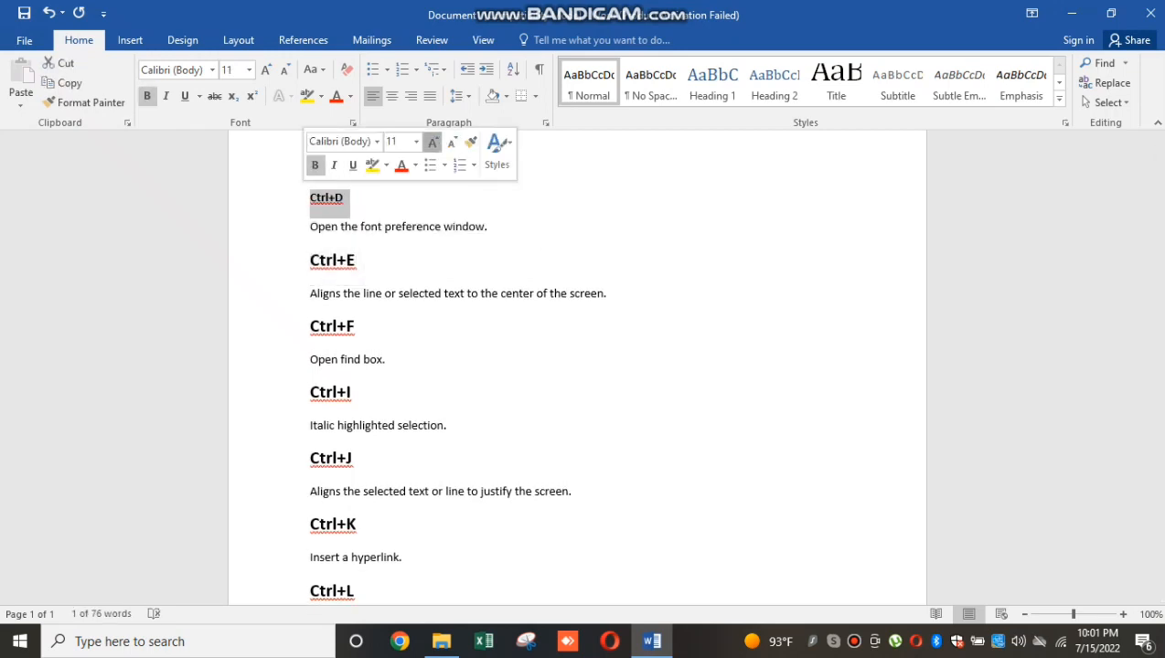
pyautogui.click(434, 143)
pyautogui.click(434, 142)
pyautogui.click(433, 142)
pyautogui.click(359, 201)
# Make the shortcut label "Ctrl+C" bold and enlarge it to font size 16
pyautogui.scroll(5, 577, 365)
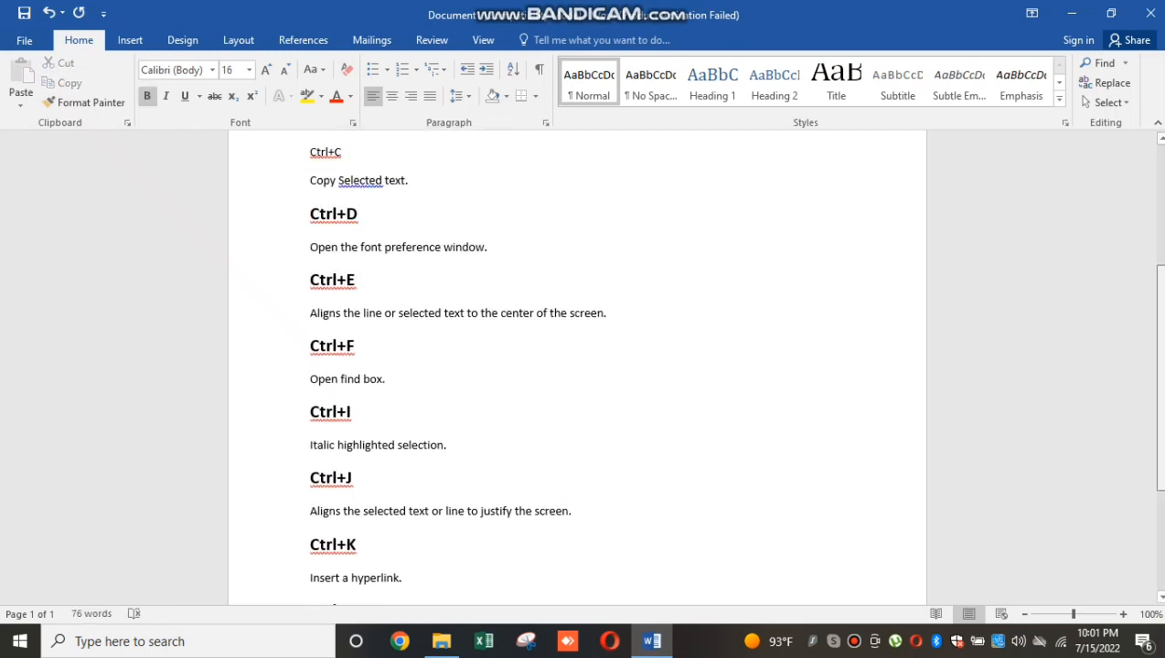
pyautogui.tripleClick(341, 409)
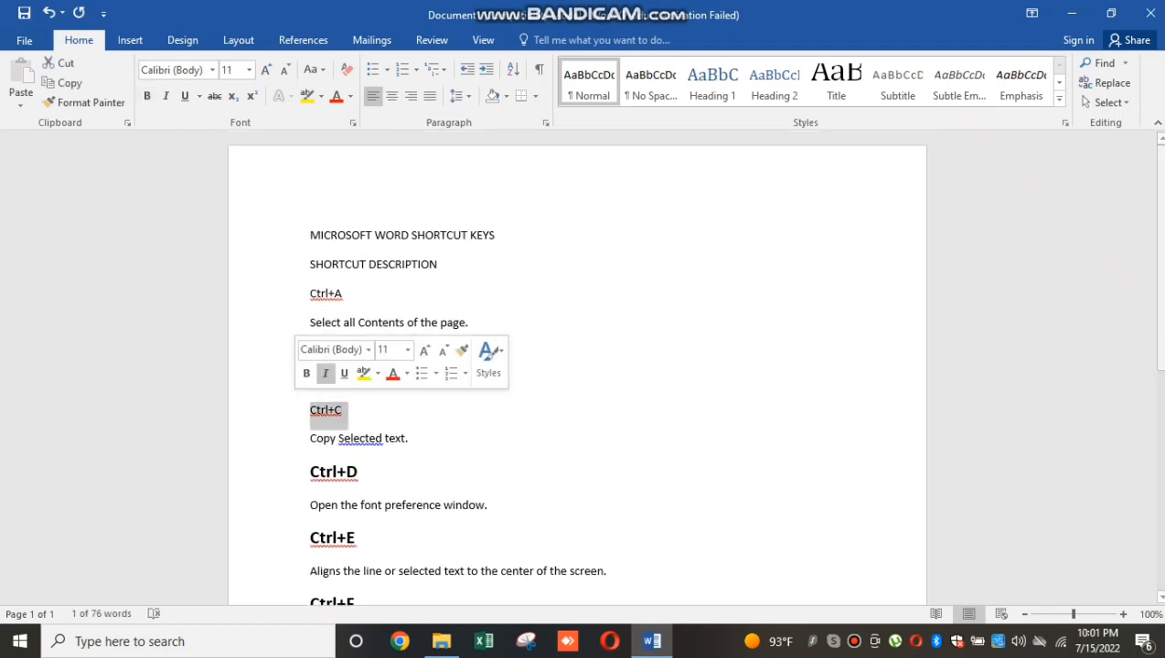
pyautogui.click(306, 373)
pyautogui.click(423, 351)
pyautogui.click(424, 350)
pyautogui.click(423, 350)
pyautogui.click(358, 413)
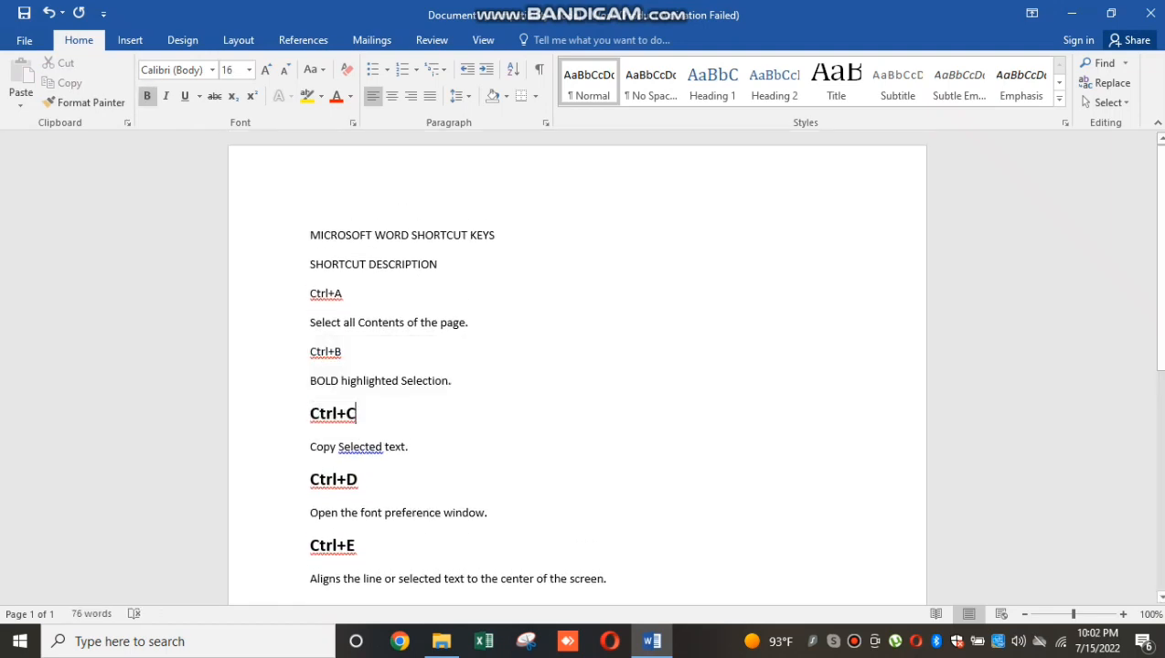
# Make the shortcut label "Ctrl+B" bold and enlarge it to font size 16
pyautogui.click(434, 295)
pyautogui.click(434, 295)
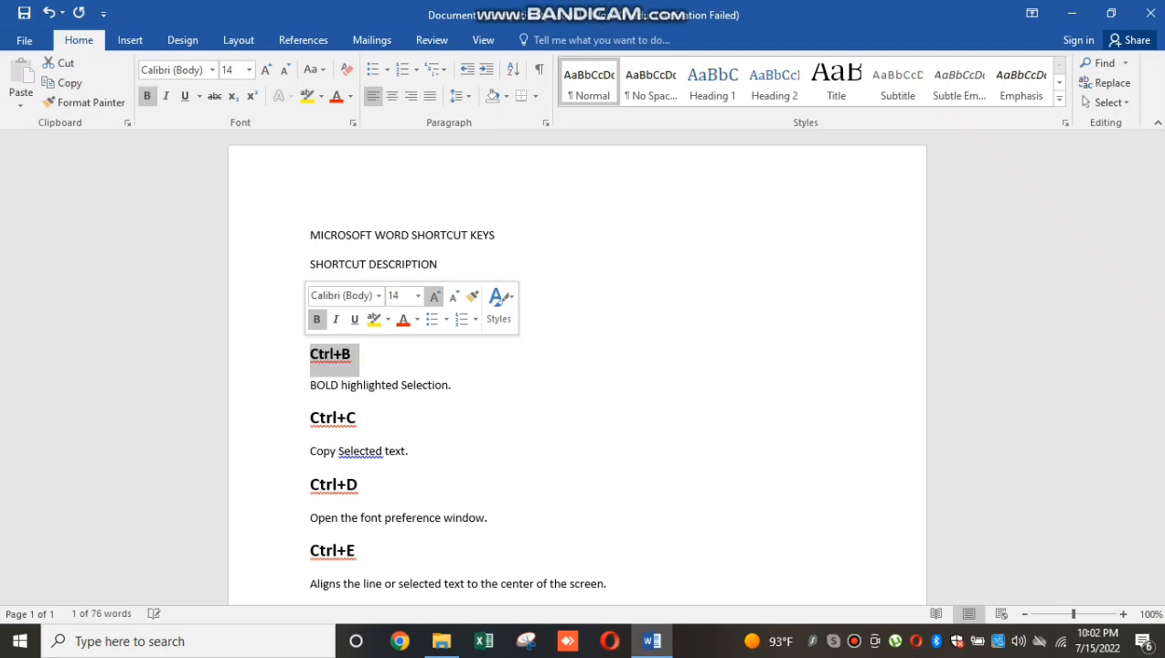
pyautogui.click(434, 295)
pyautogui.click(451, 388)
pyautogui.moveTo(344, 421); pyautogui.dragTo(311, 421)
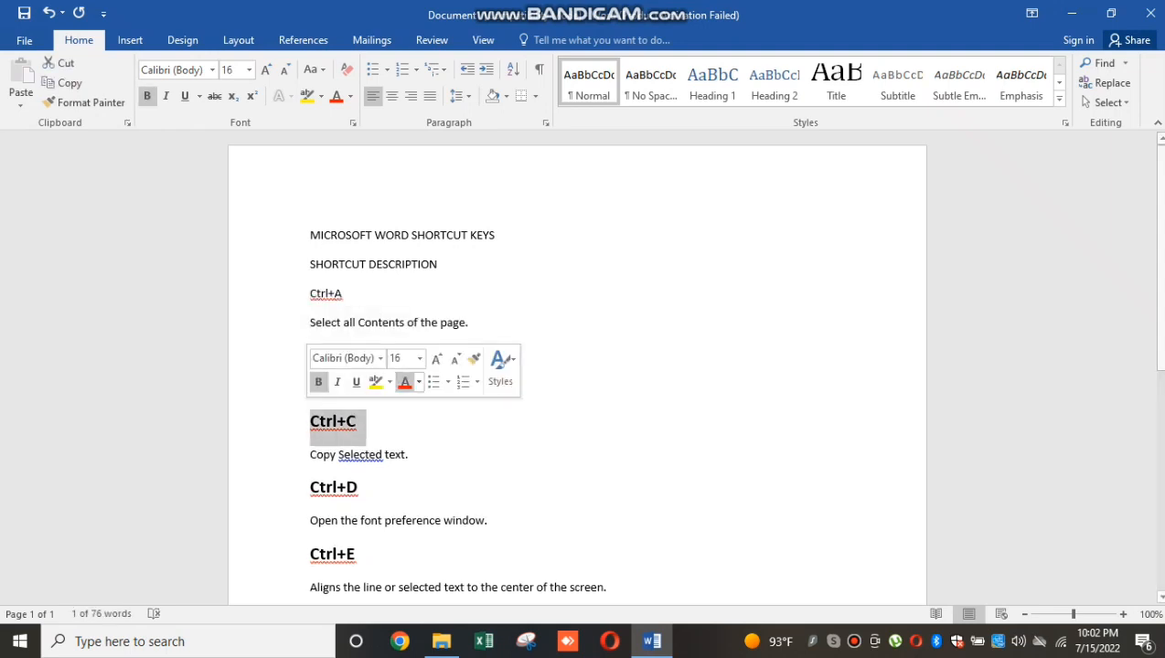
pyautogui.click(439, 264)
# Make the shortcut label "Ctrl+A" bold and enlarge it to font size 16
pyautogui.moveTo(346, 293); pyautogui.dragTo(310, 294)
pyautogui.click(313, 257)
pyautogui.click(429, 234)
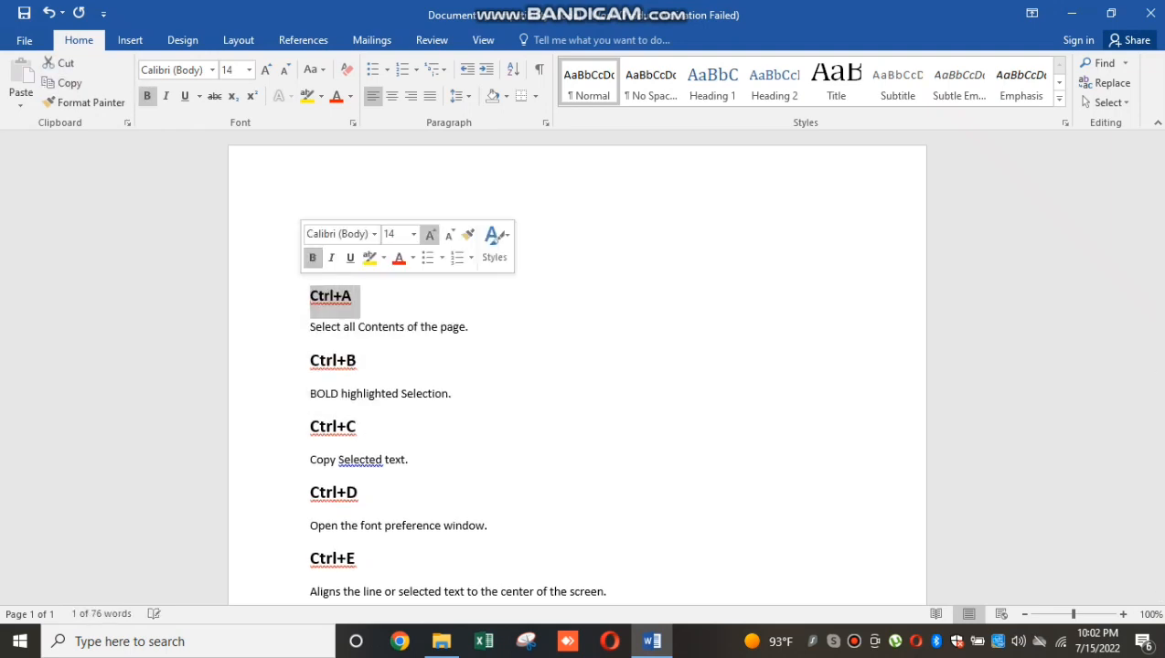
pyautogui.click(430, 234)
pyautogui.click(468, 330)
# Make the title "MICROSOFT WORD SHORTCUT KEYS" bold, centre it, and enlarge it to font size 26
pyautogui.moveTo(499, 235); pyautogui.dragTo(310, 235)
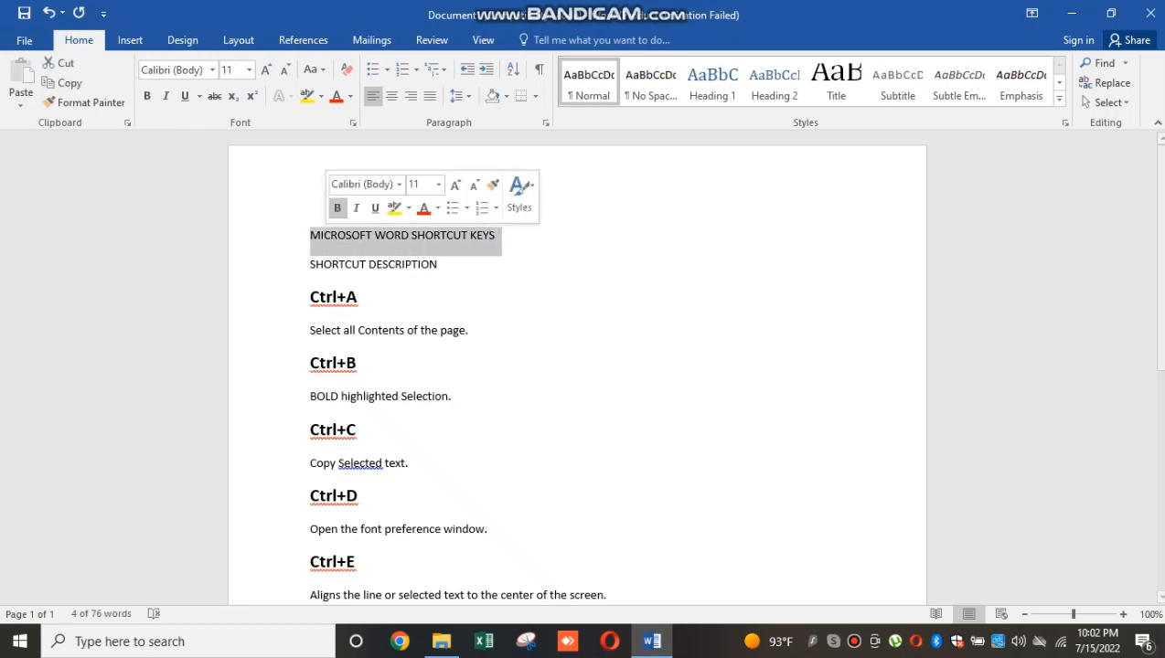
pyautogui.hotkey('ctrl', 'b')
pyautogui.hotkey('ctrl', 'e')
pyautogui.click(265, 70)
pyautogui.click(265, 70)
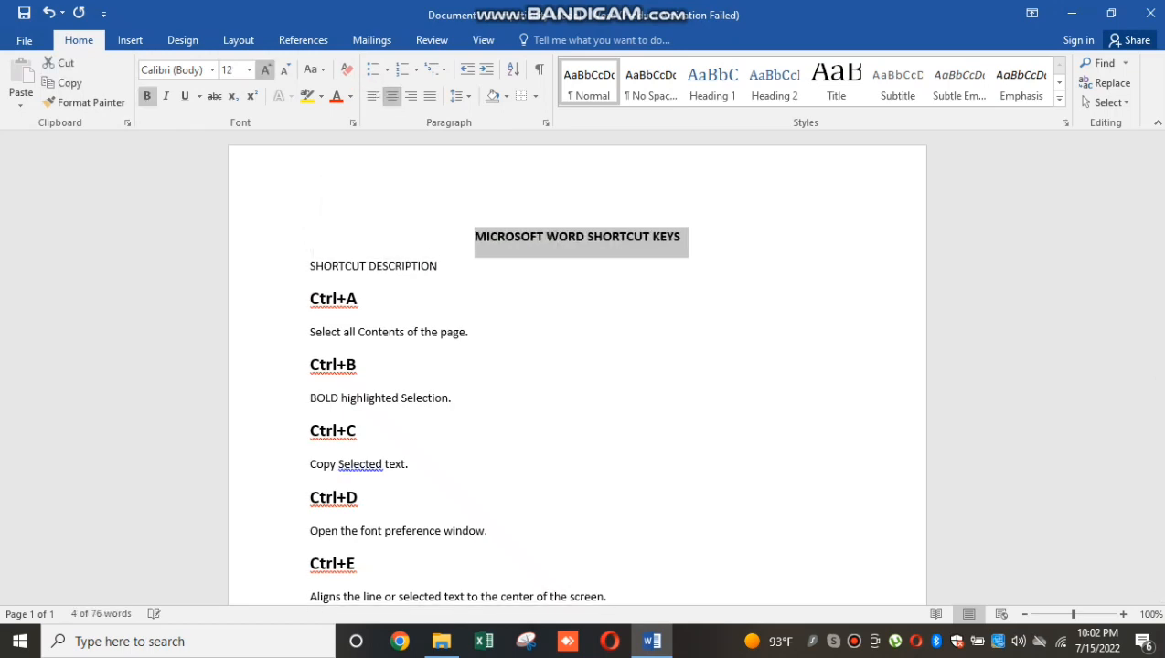
pyautogui.click(265, 70)
pyautogui.click(266, 70)
pyautogui.click(265, 70)
pyautogui.click(265, 70)
pyautogui.click(265, 70)
pyautogui.click(265, 70)
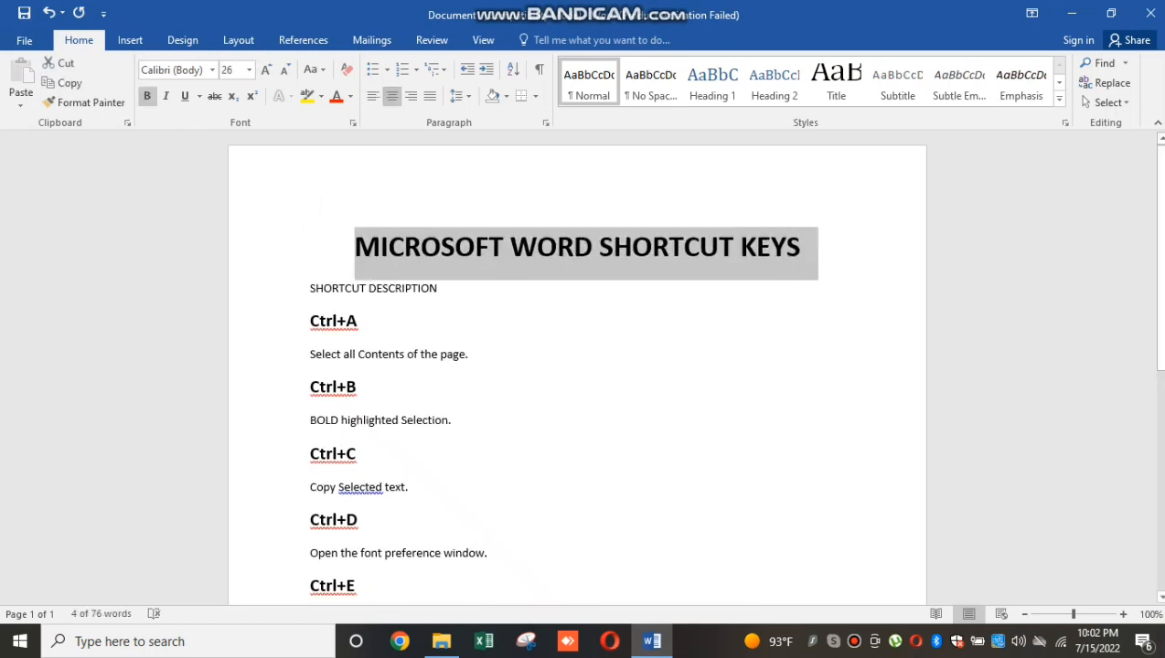
pyautogui.click(450, 420)
# Enlarge the subheading "SHORTCUT DESCRIPTION" beyond the size of the shortcut labels and underline it
pyautogui.moveTo(300, 247); pyautogui.dragTo(300, 288)
pyautogui.click(358, 387)
pyautogui.moveTo(437, 289); pyautogui.dragTo(344, 289)
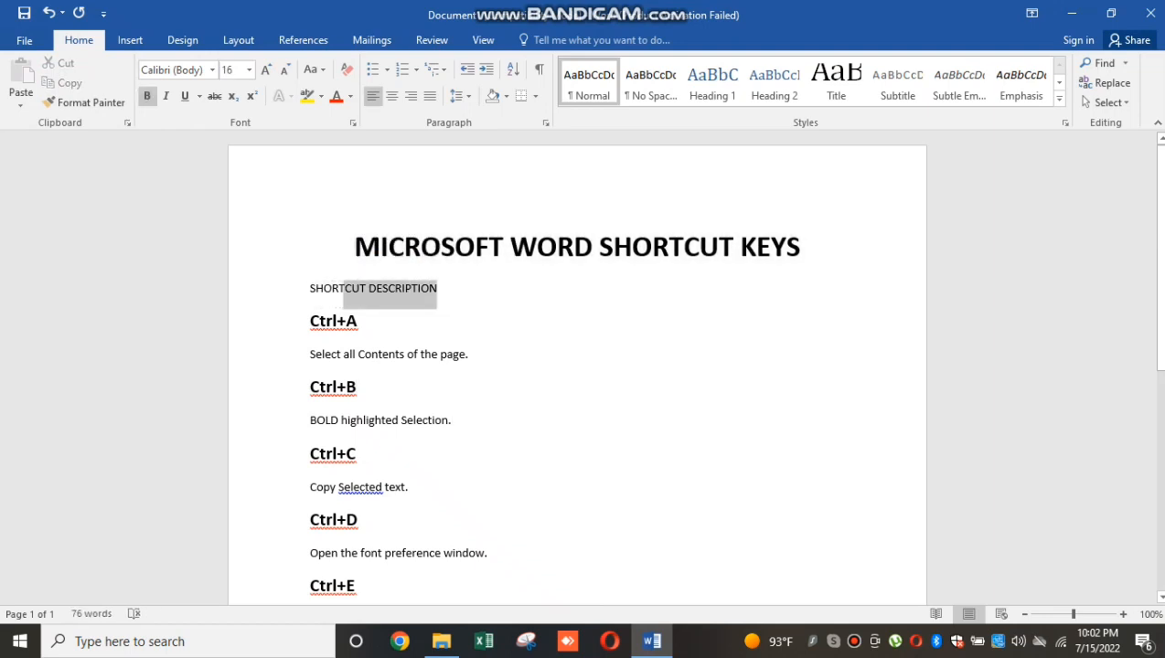
pyautogui.click(438, 235)
pyautogui.click(438, 235)
pyautogui.click(438, 235)
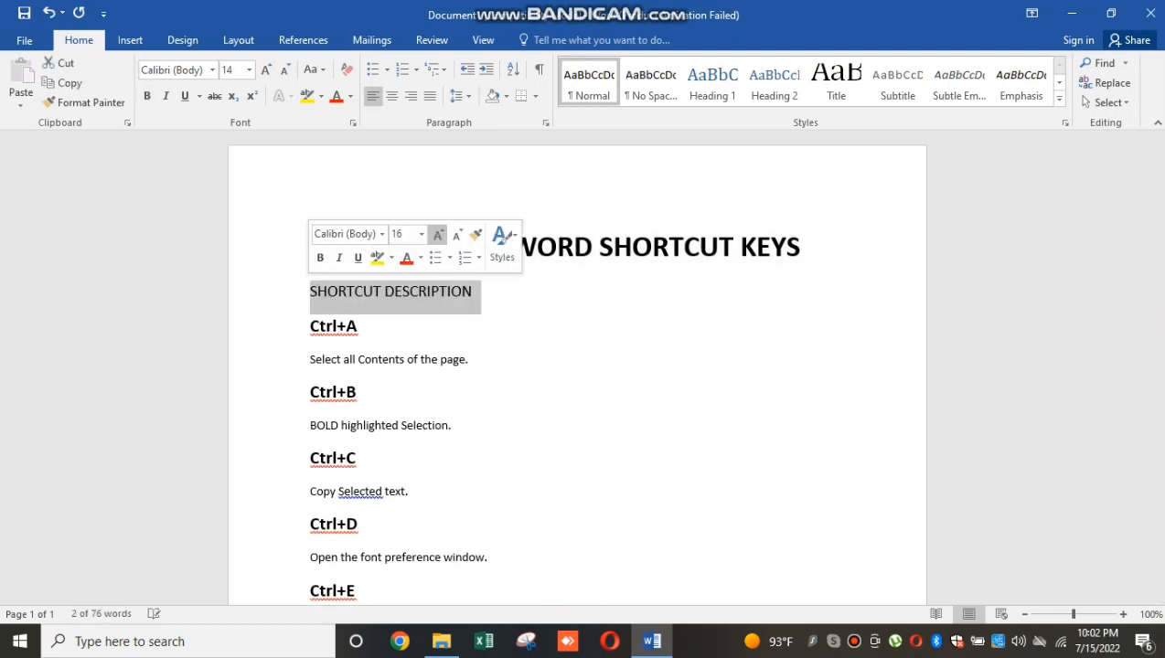
pyautogui.click(438, 235)
pyautogui.click(438, 235)
pyautogui.click(358, 257)
pyautogui.click(357, 401)
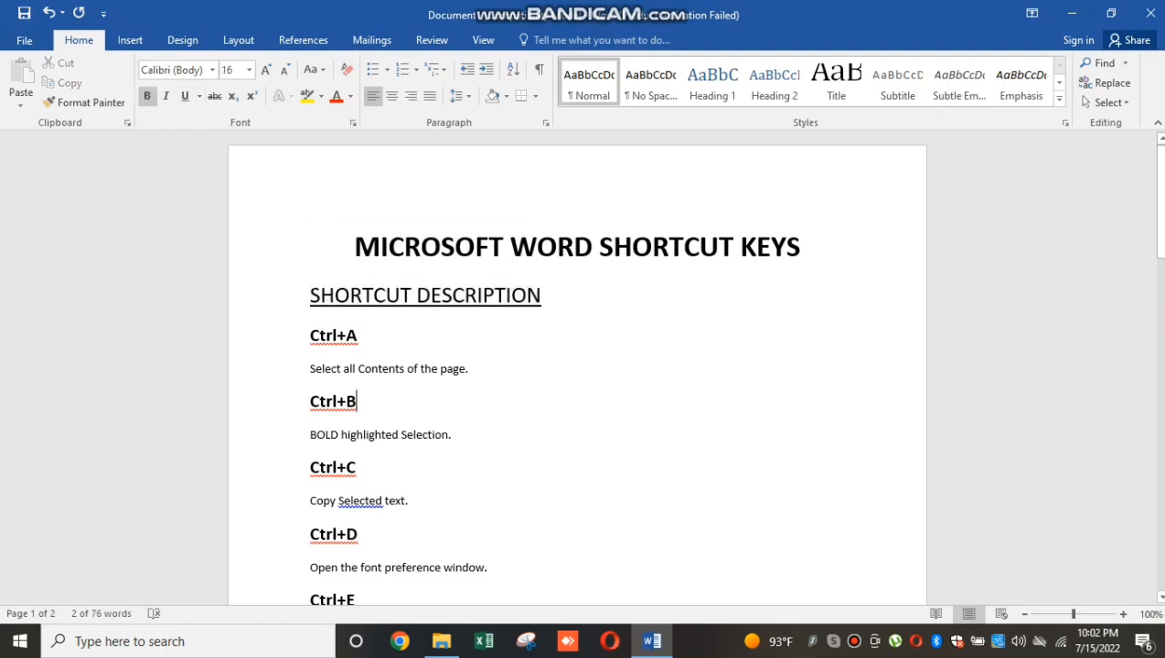
pyautogui.moveTo(1155, 201)
pyautogui.mouseDown()
pyautogui.moveTo(1155, 303)
pyautogui.moveTo(1155, 205)
pyautogui.mouseUp()
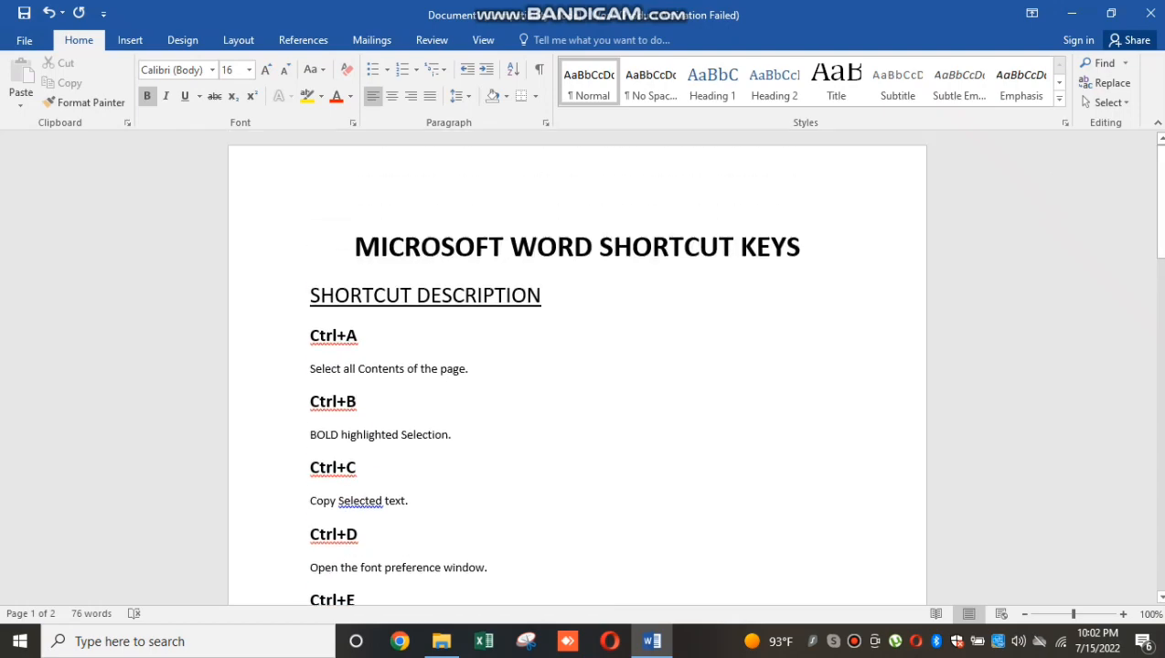